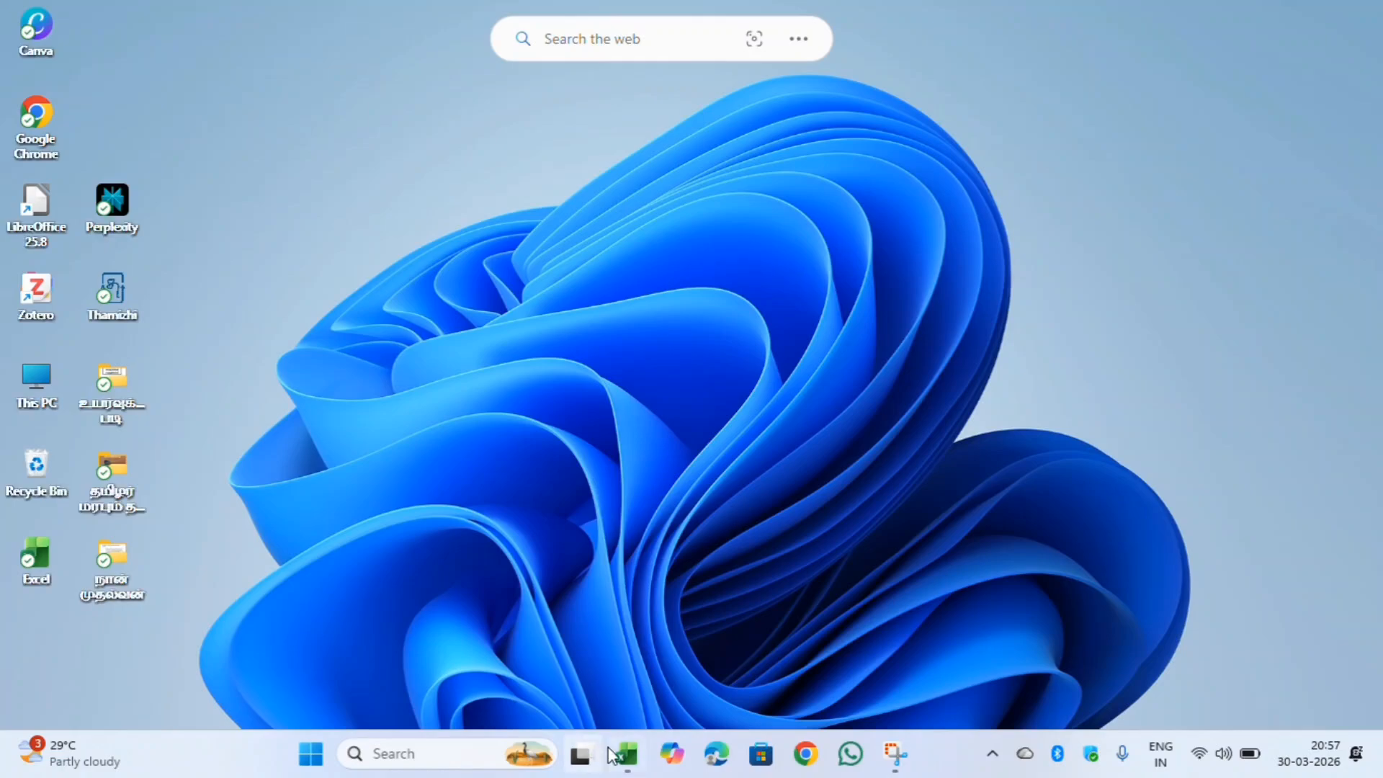
# - Switch to the Book1 workbook in Excel
pyautogui.click(629, 753)
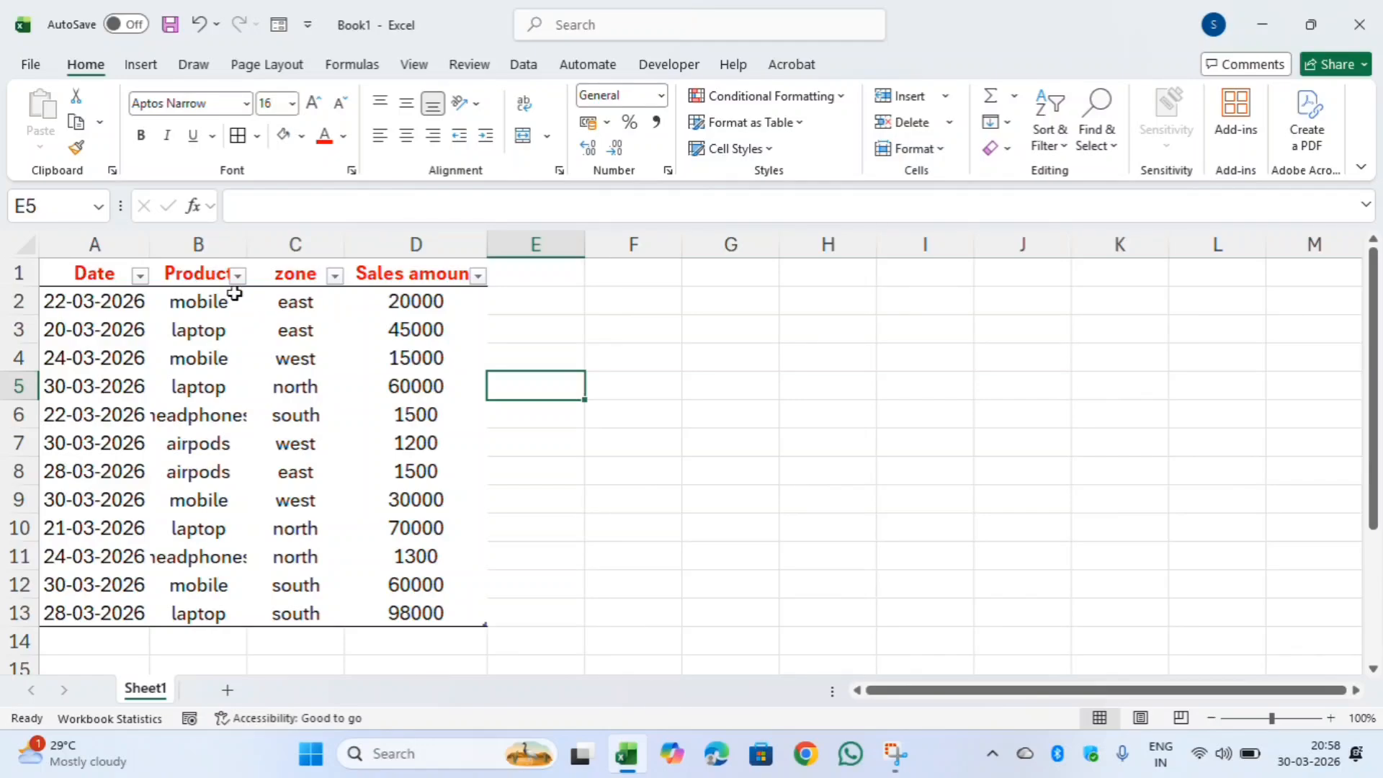
pyautogui.moveTo(94, 276); pyautogui.dragTo(486, 608)
pyautogui.click(473, 612)
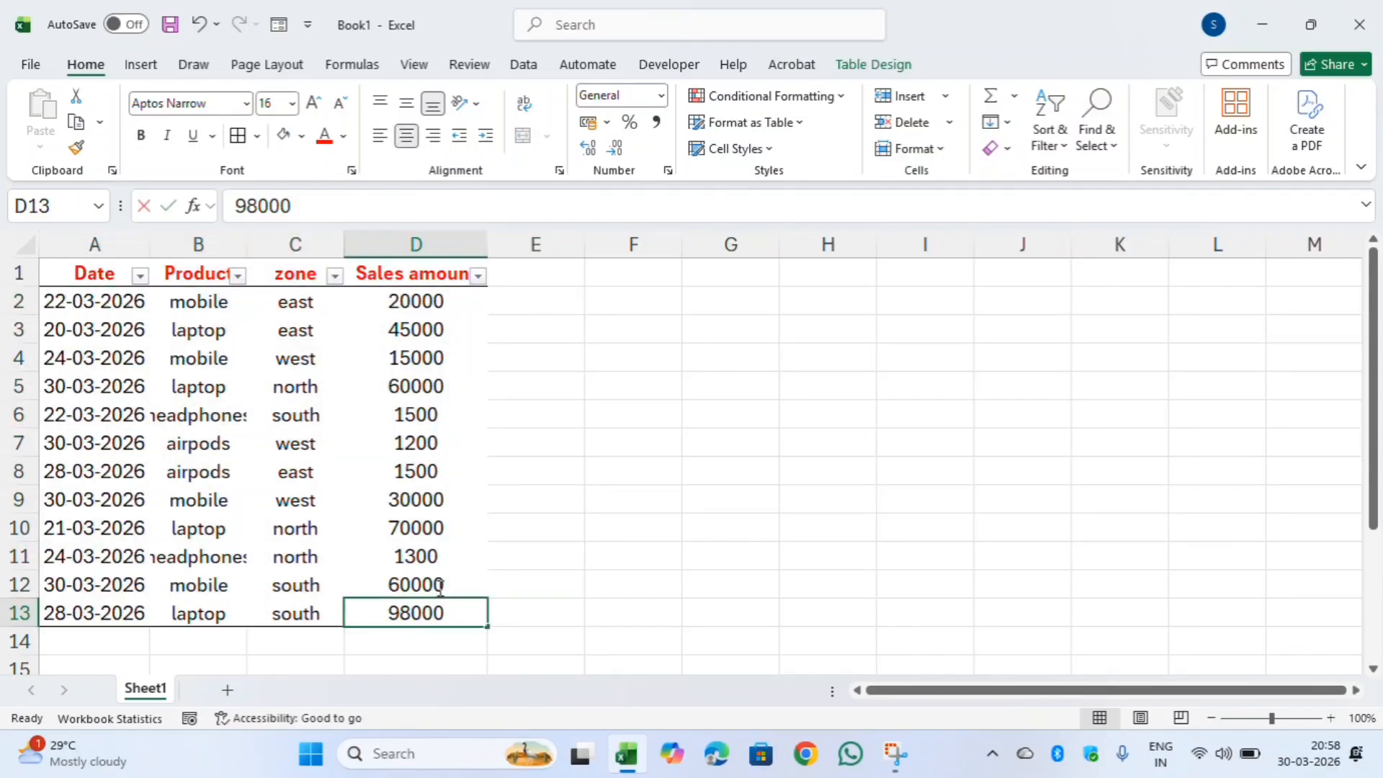
pyautogui.doubleClick(425, 612)
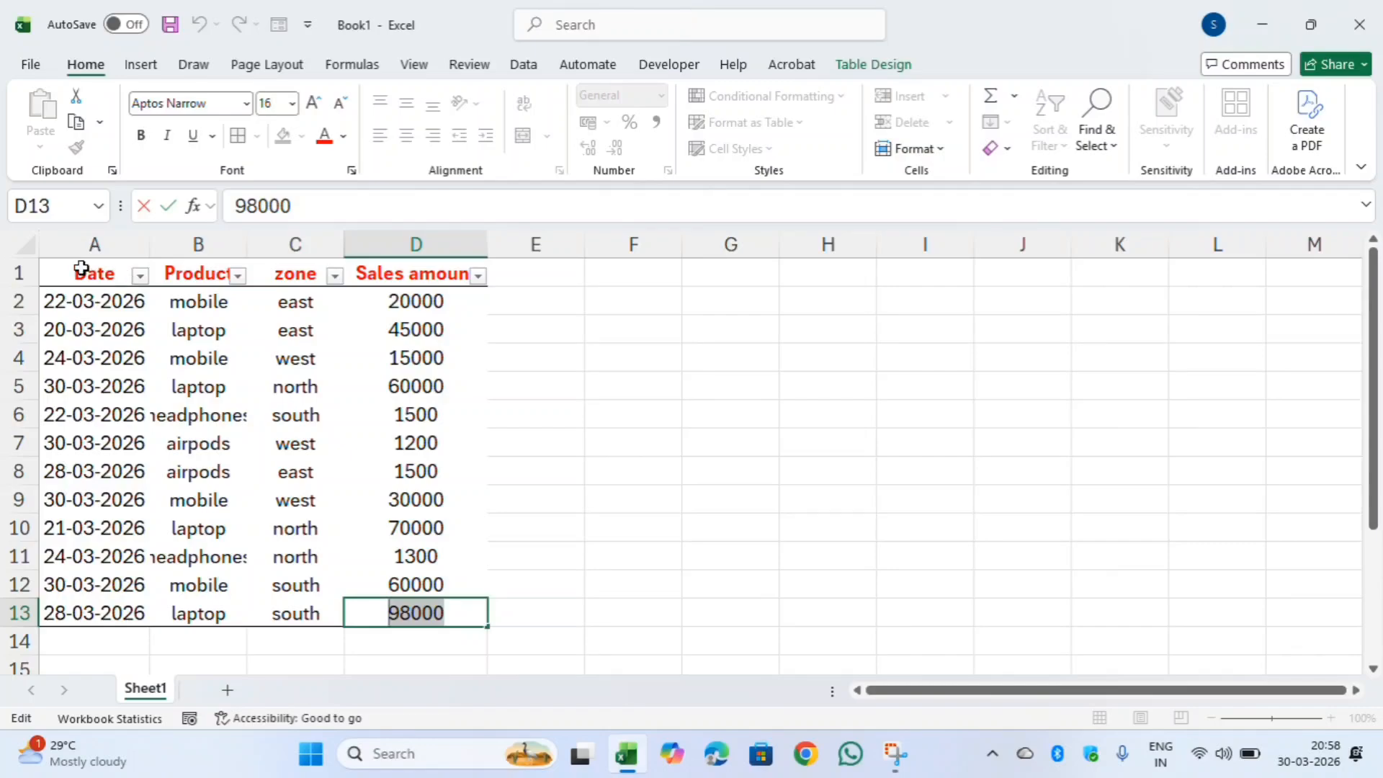
pyautogui.moveTo(101, 274); pyautogui.dragTo(360, 487)
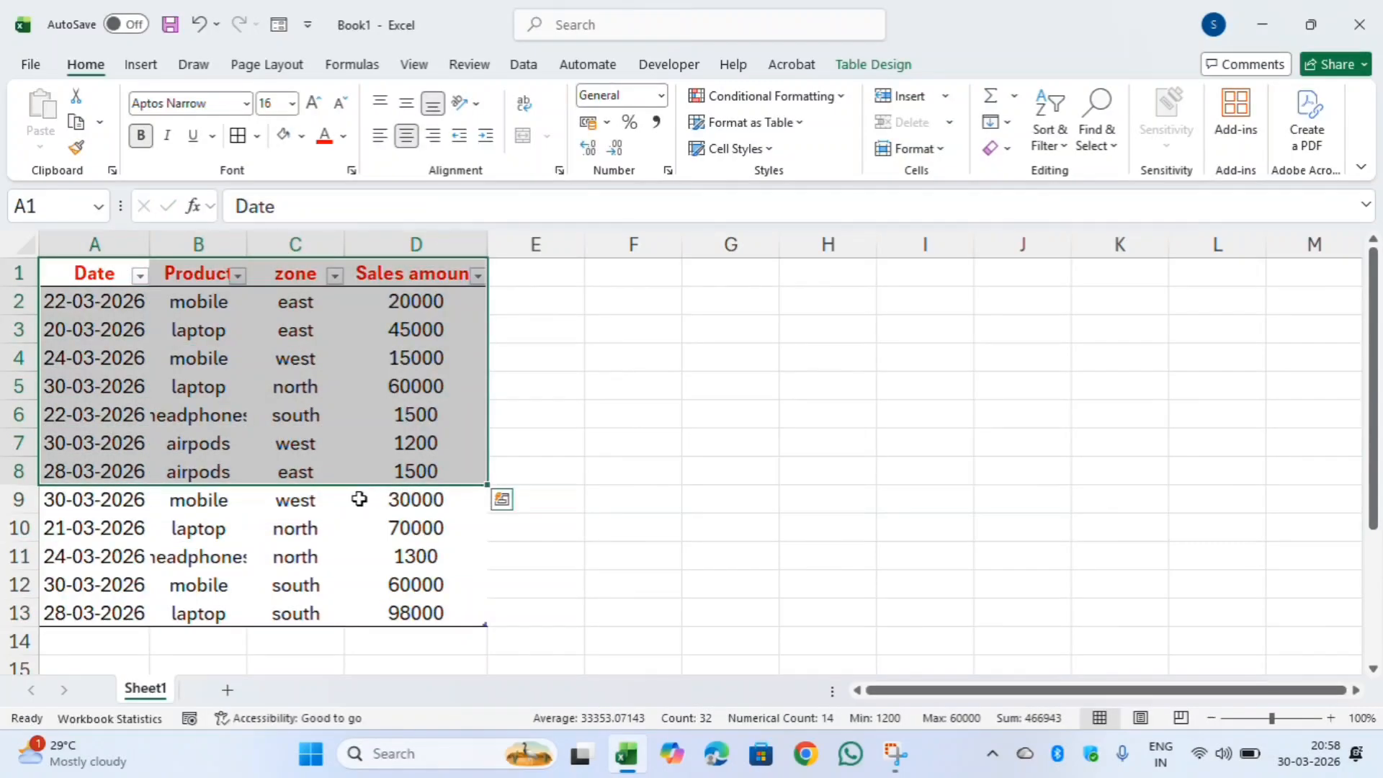
pyautogui.click(361, 528)
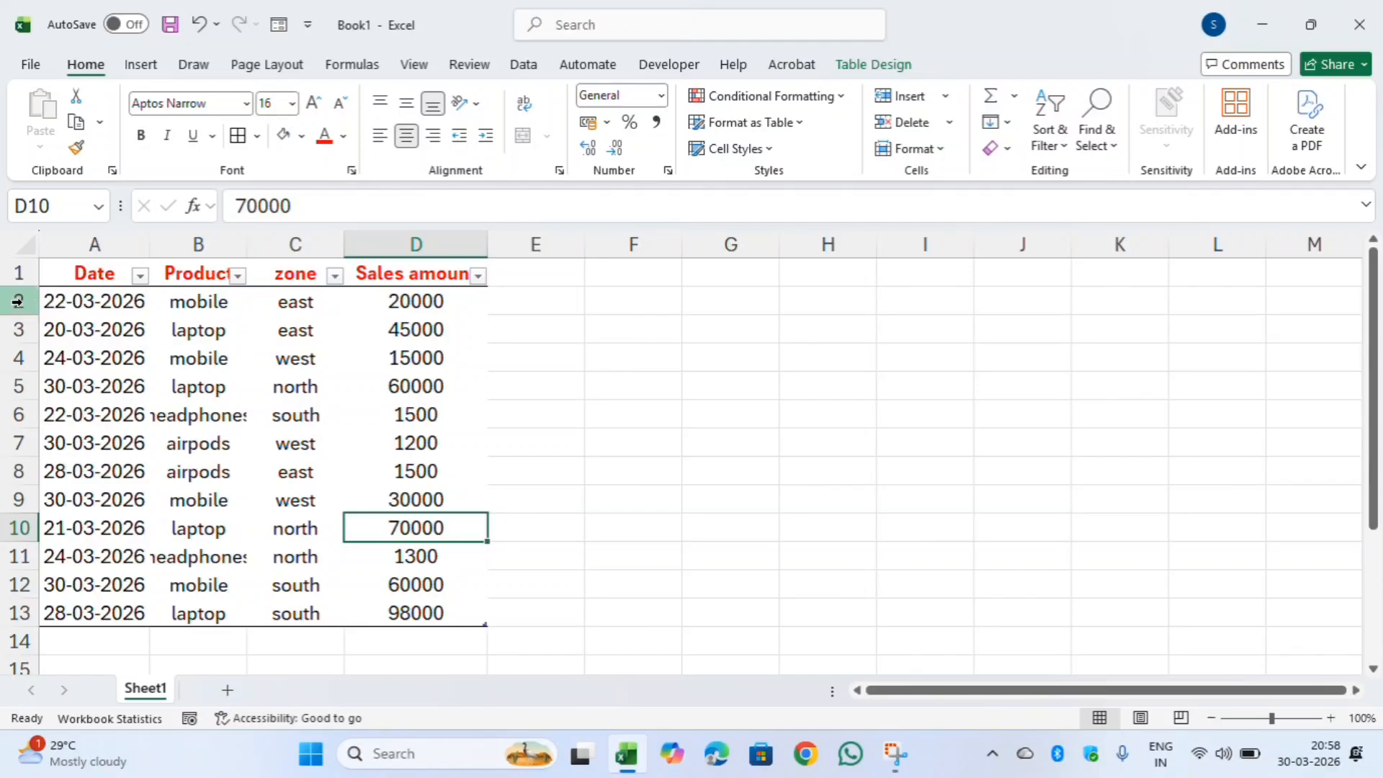
# - Insert an empty row directly below the header row of the sales table
pyautogui.click(18, 301)
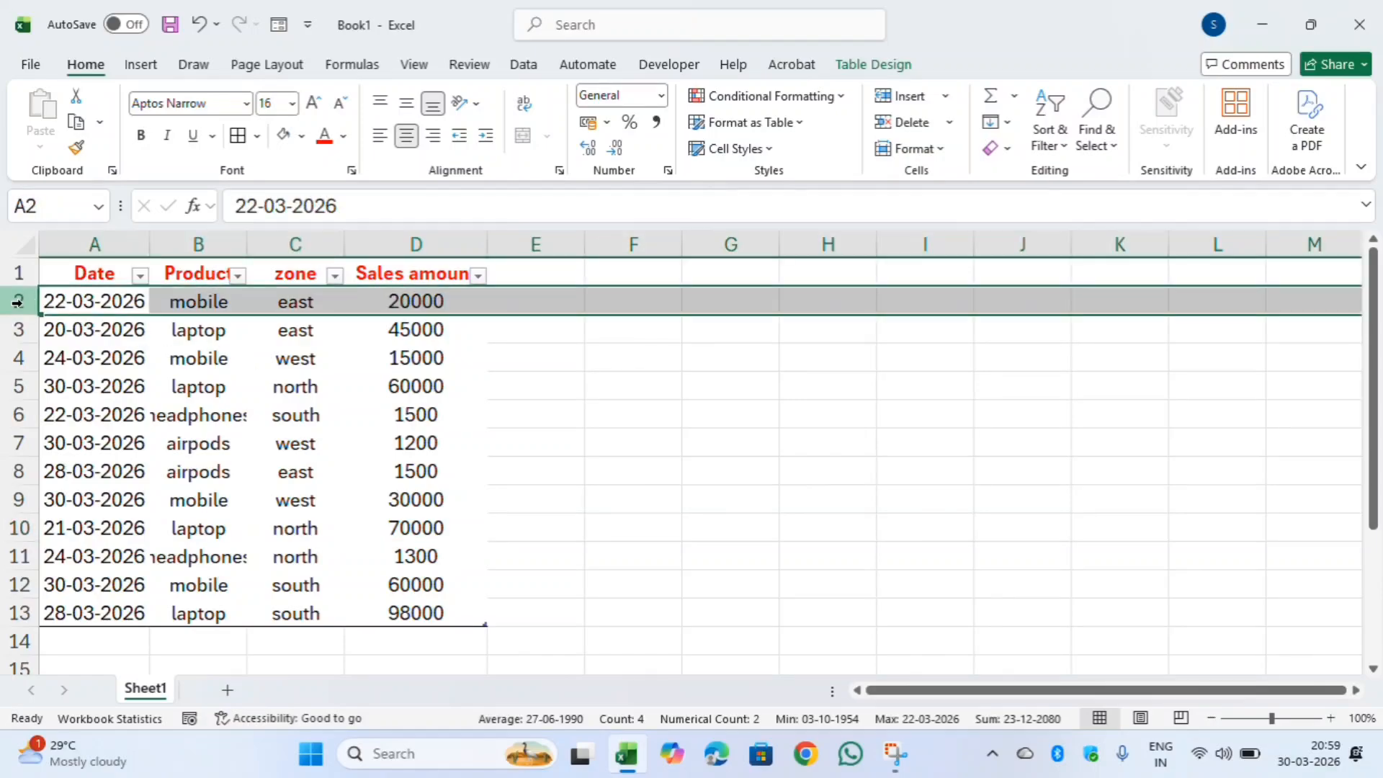
pyautogui.click(909, 96)
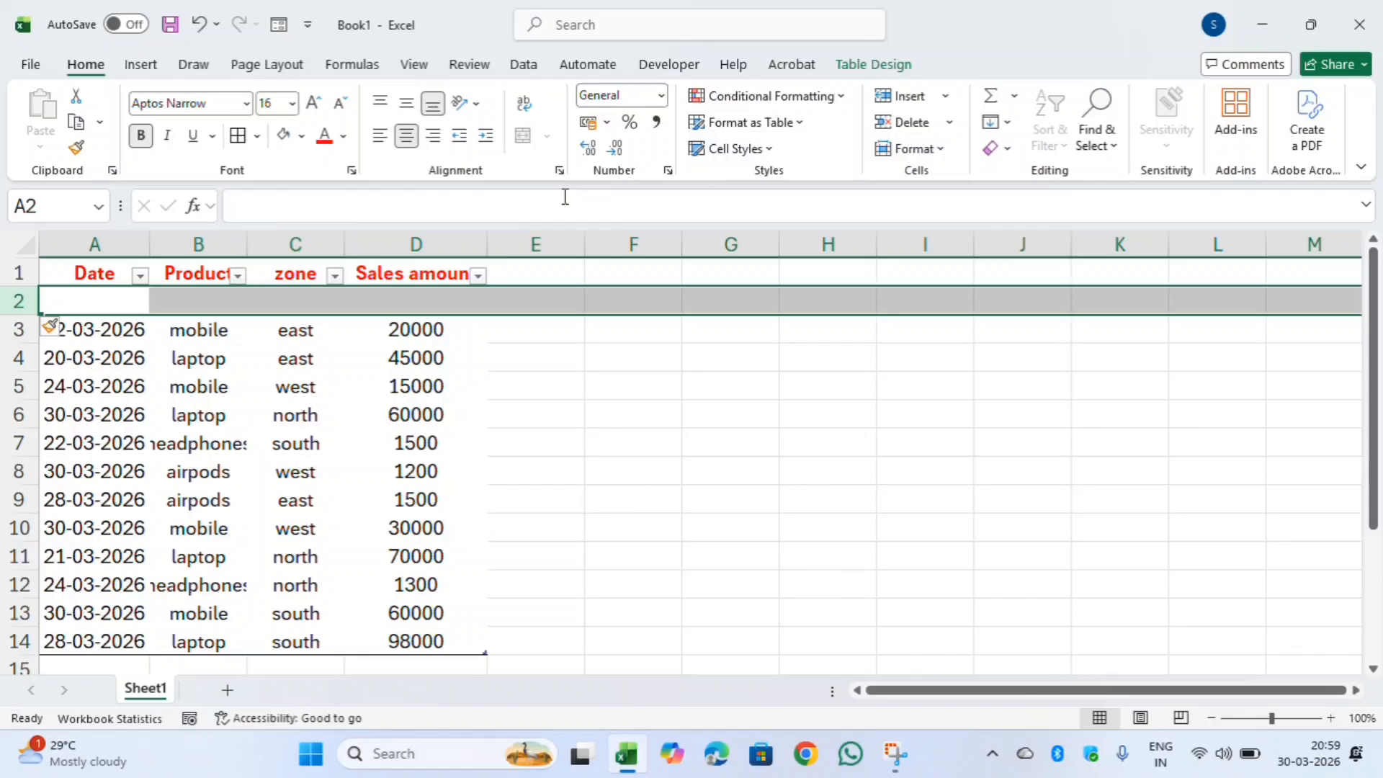
pyautogui.click(407, 304)
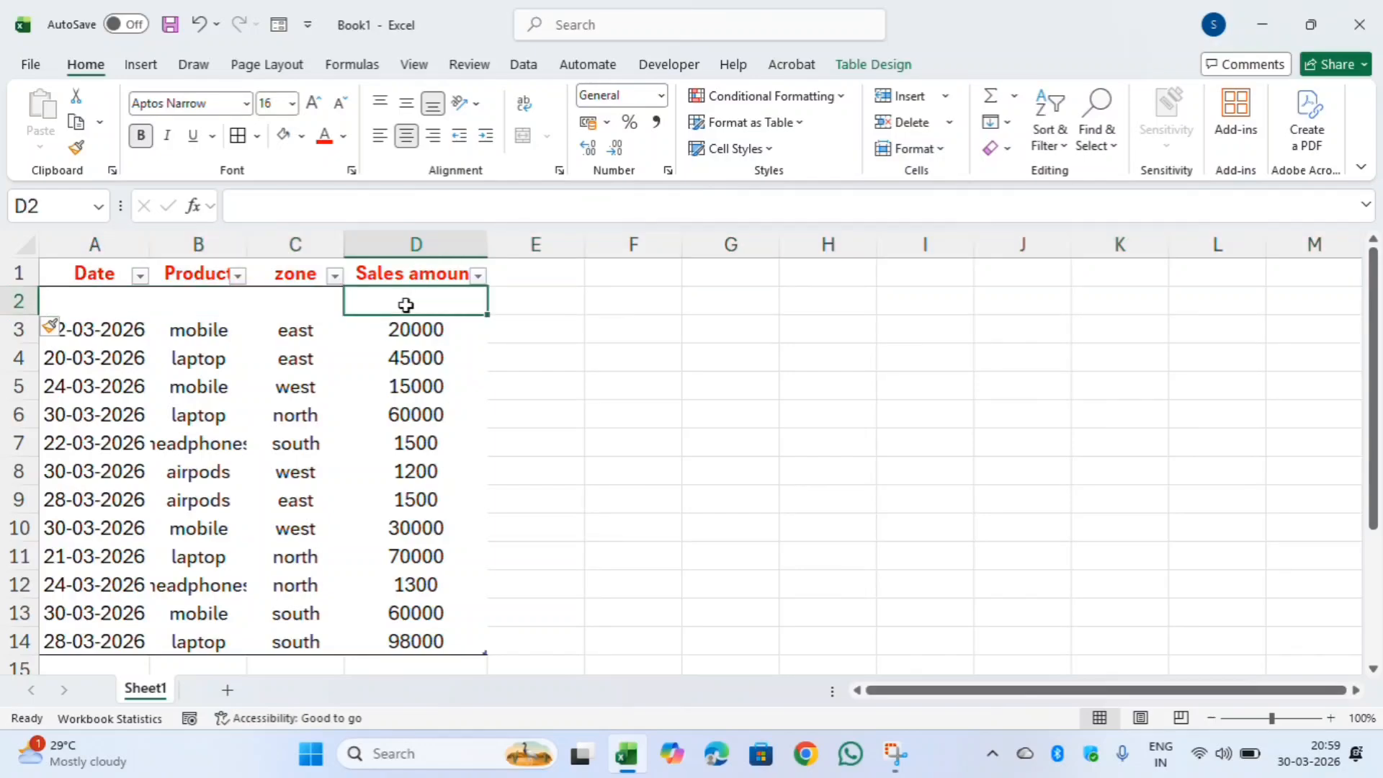
pyautogui.click(339, 438)
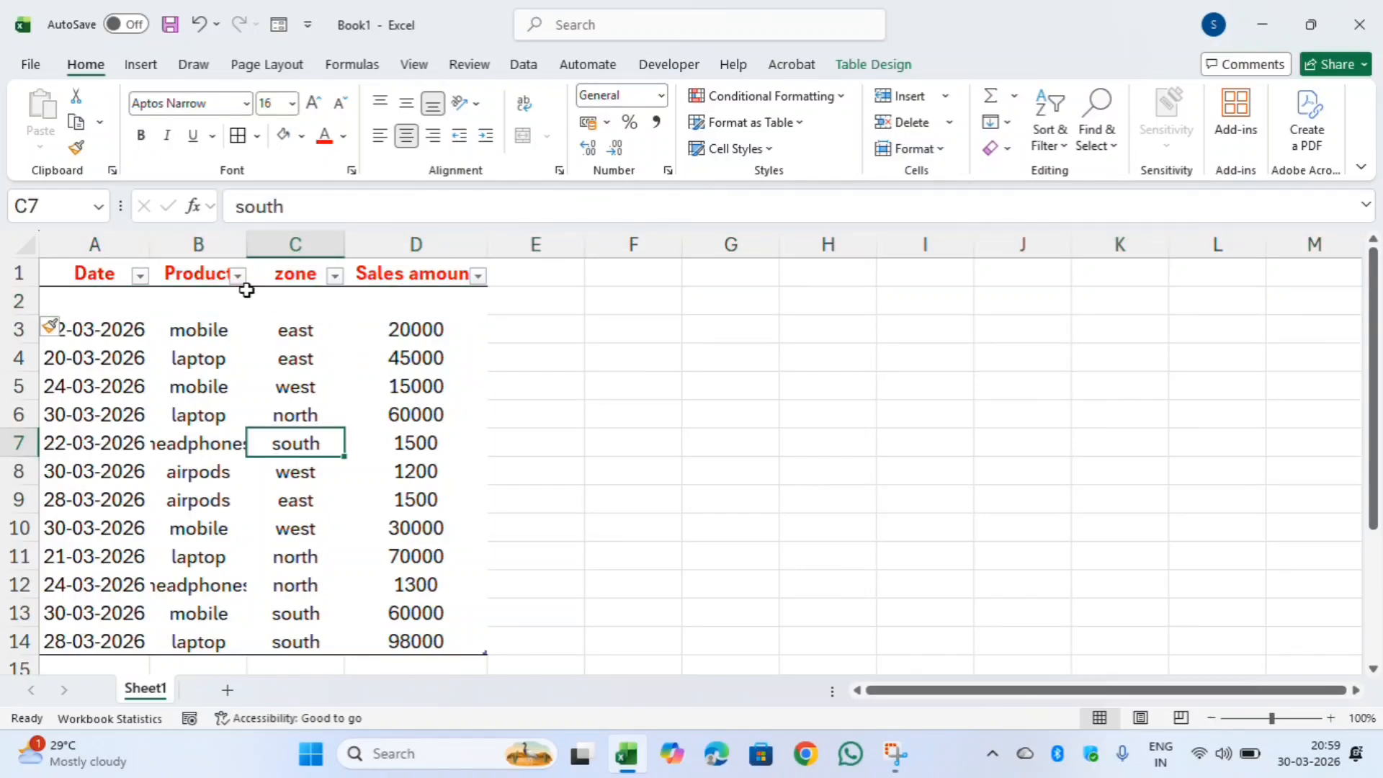
# - Insert an empty column before the zone column twice, deleting it again each time
pyautogui.click(275, 237)
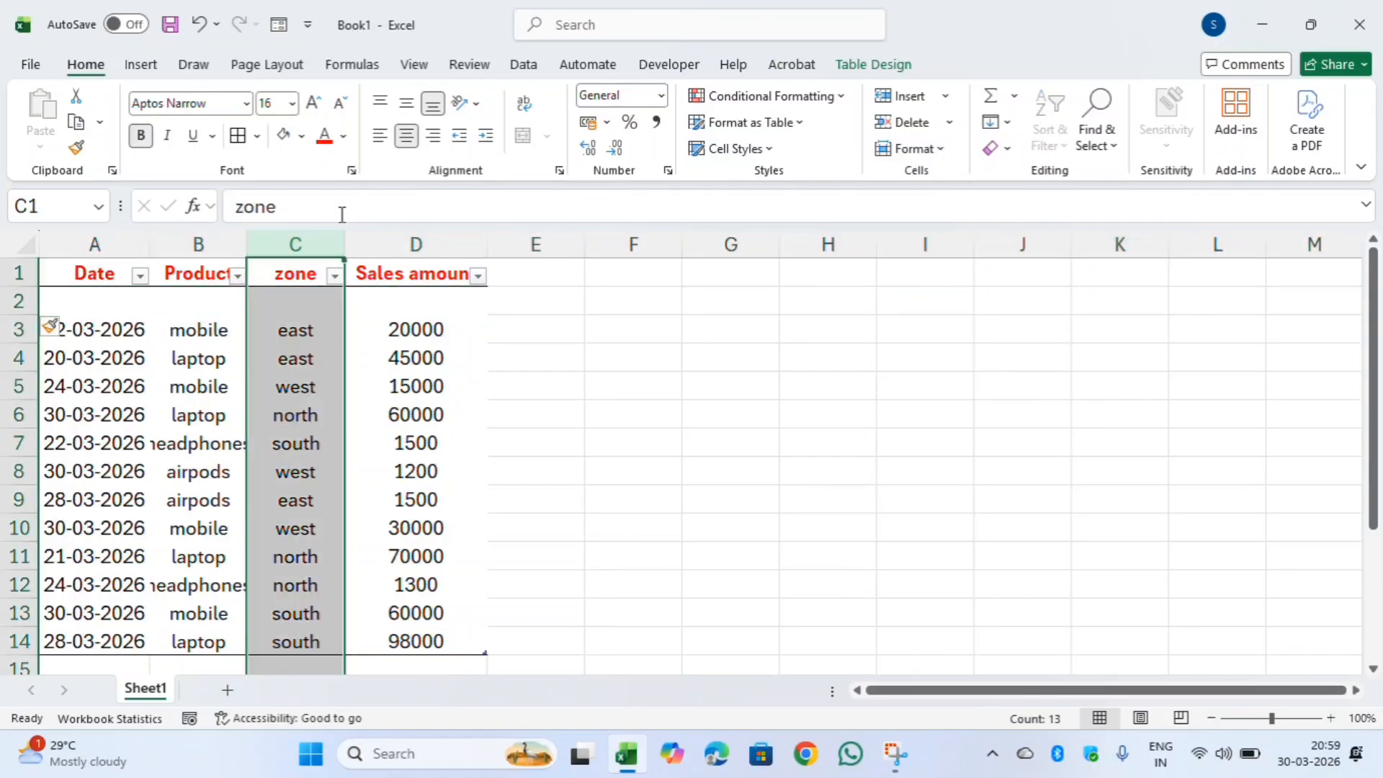
pyautogui.click(916, 99)
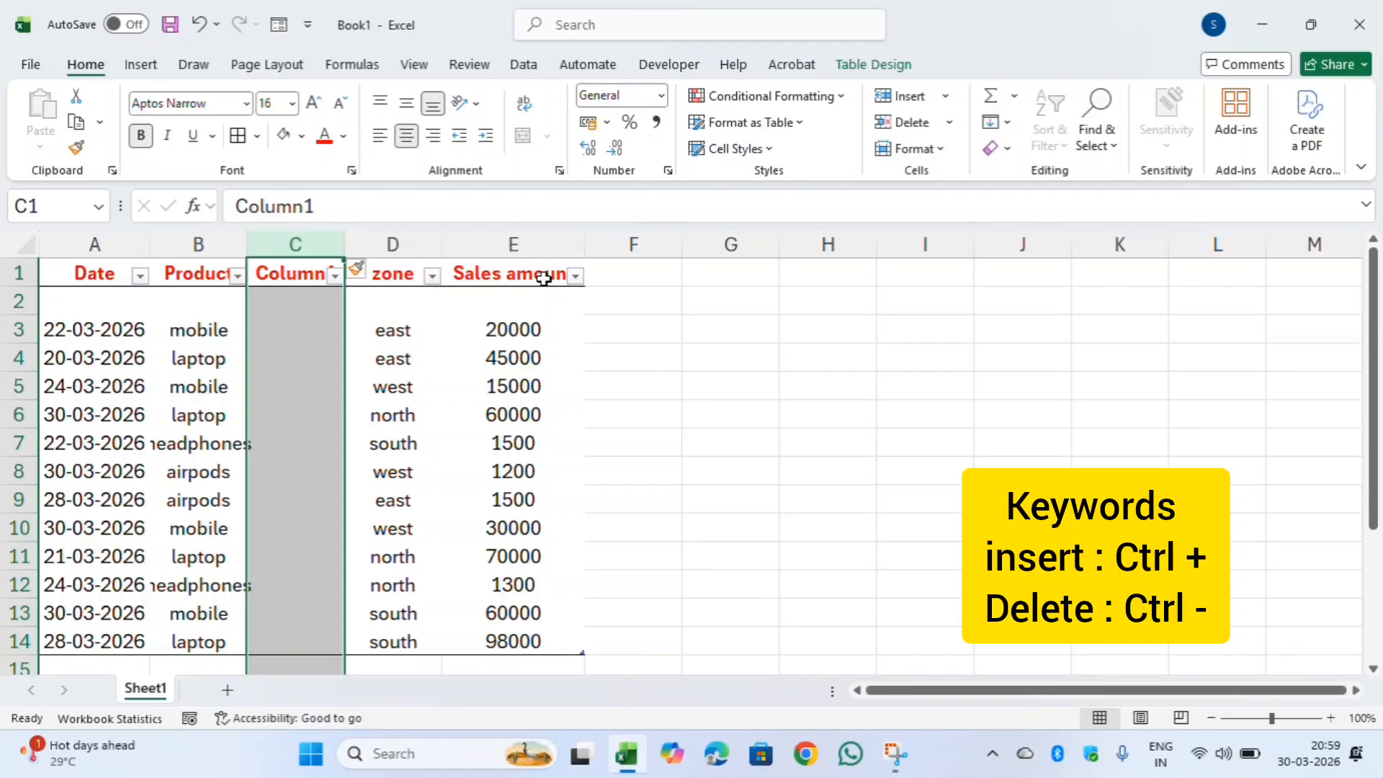
pyautogui.hotkey('ctrl', '-')
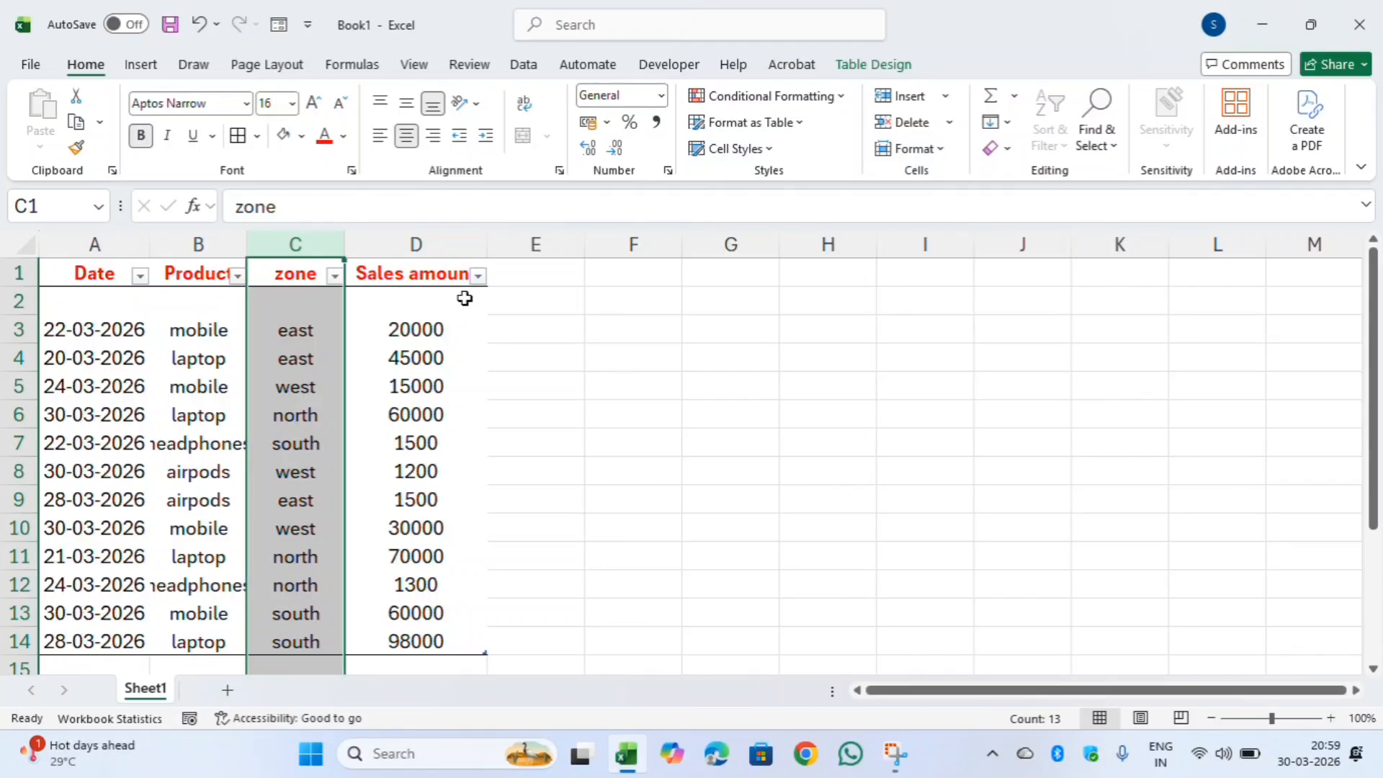
pyautogui.hotkey('ctrl', 'shift', '+')
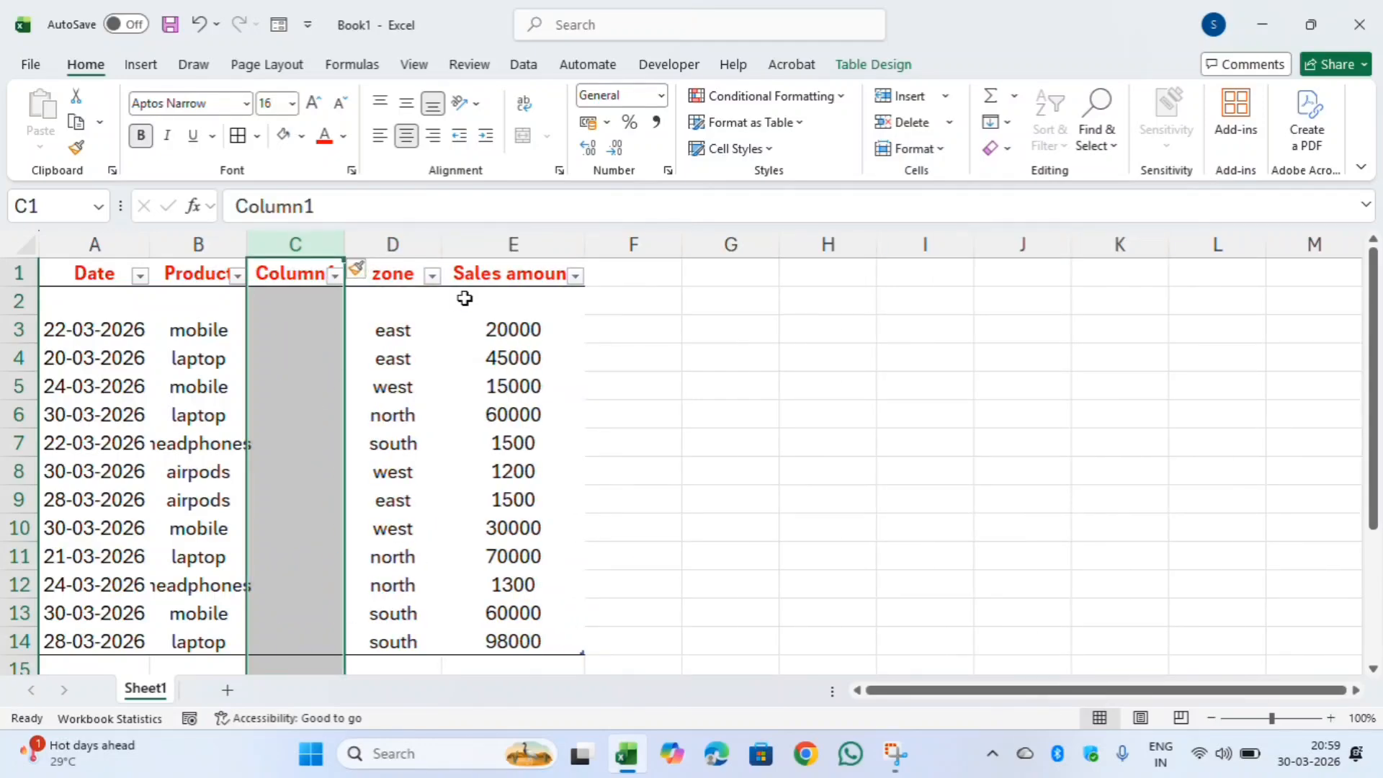
pyautogui.hotkey('ctrl', '-')
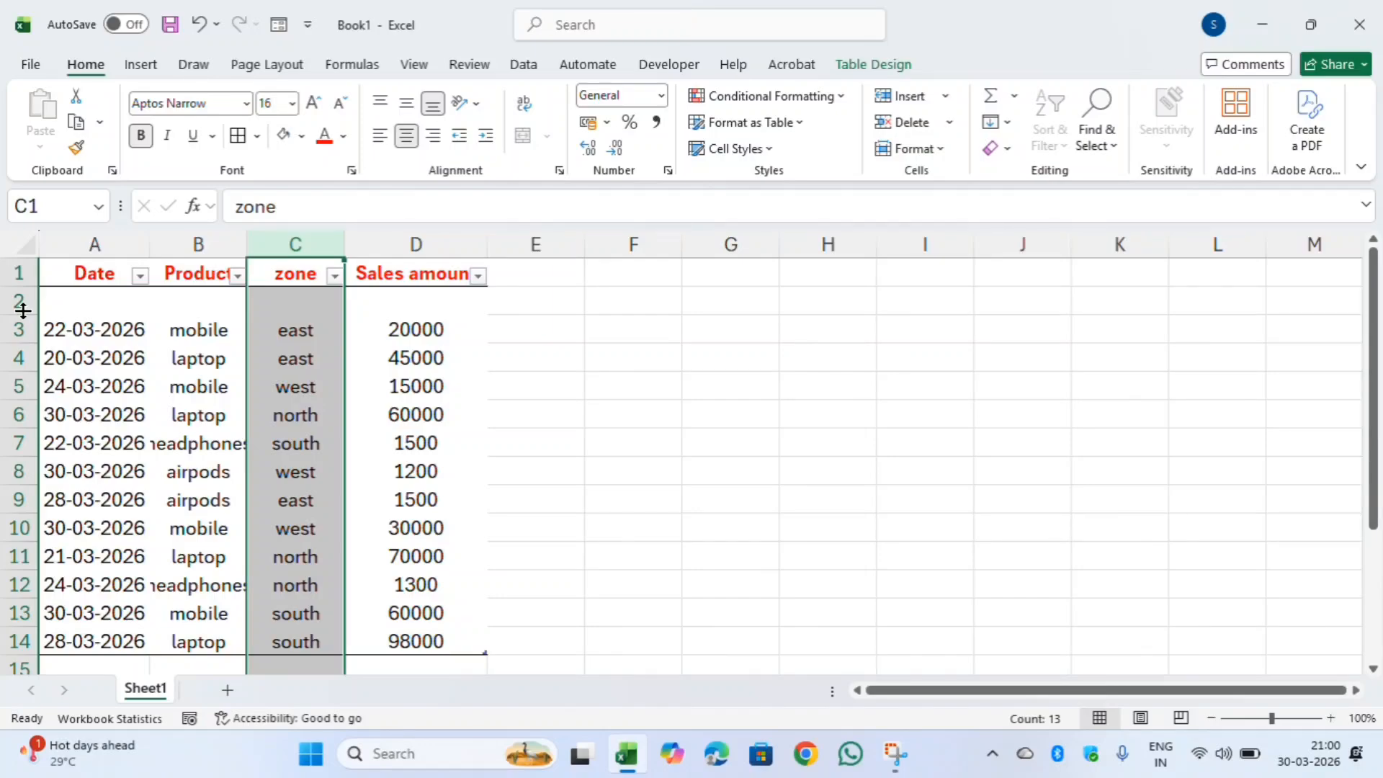
# - Delete the empty row 2 below the sales table's header row
pyautogui.click(23, 301)
pyautogui.hotkey('ctrl', '-')
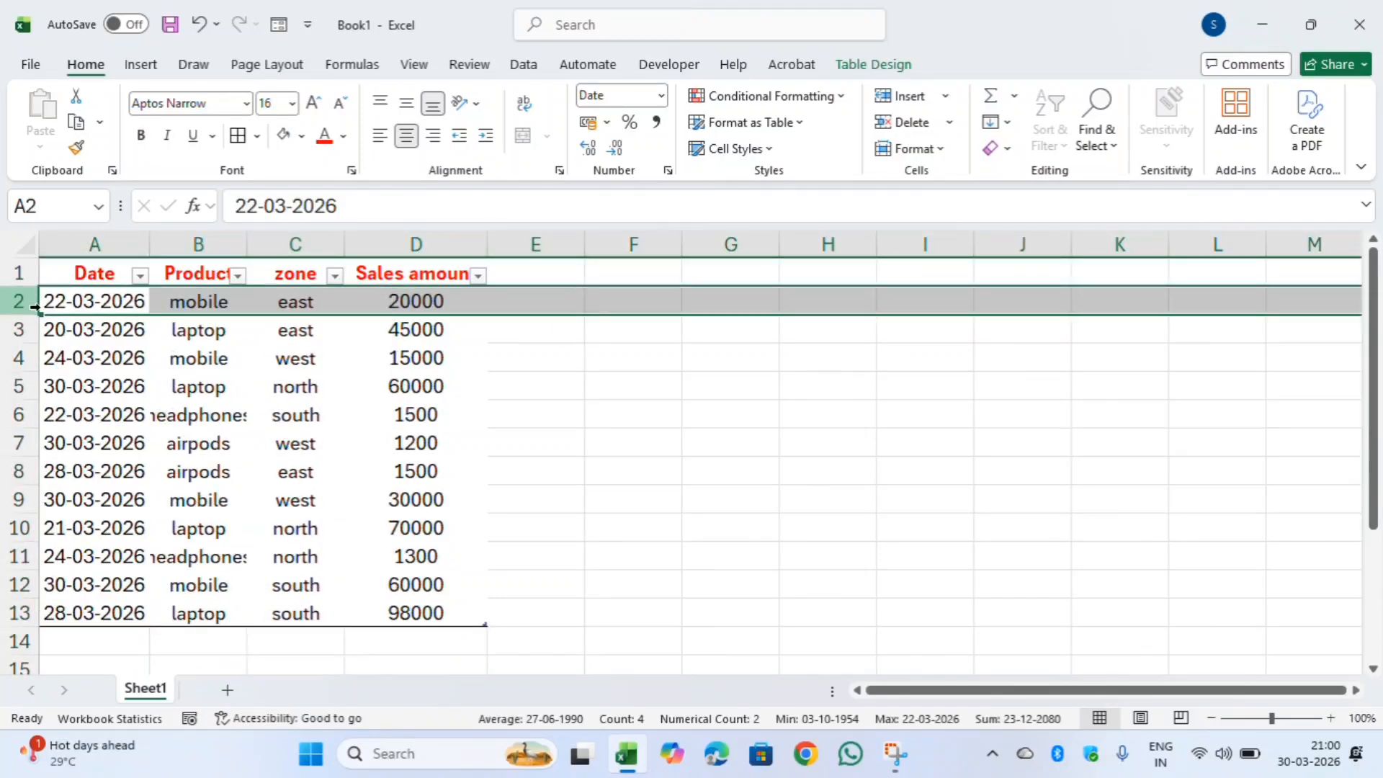
pyautogui.click(539, 418)
# - Apply the blue Light table style with full grid borders to the sales data in A1:D13
pyautogui.click(128, 273)
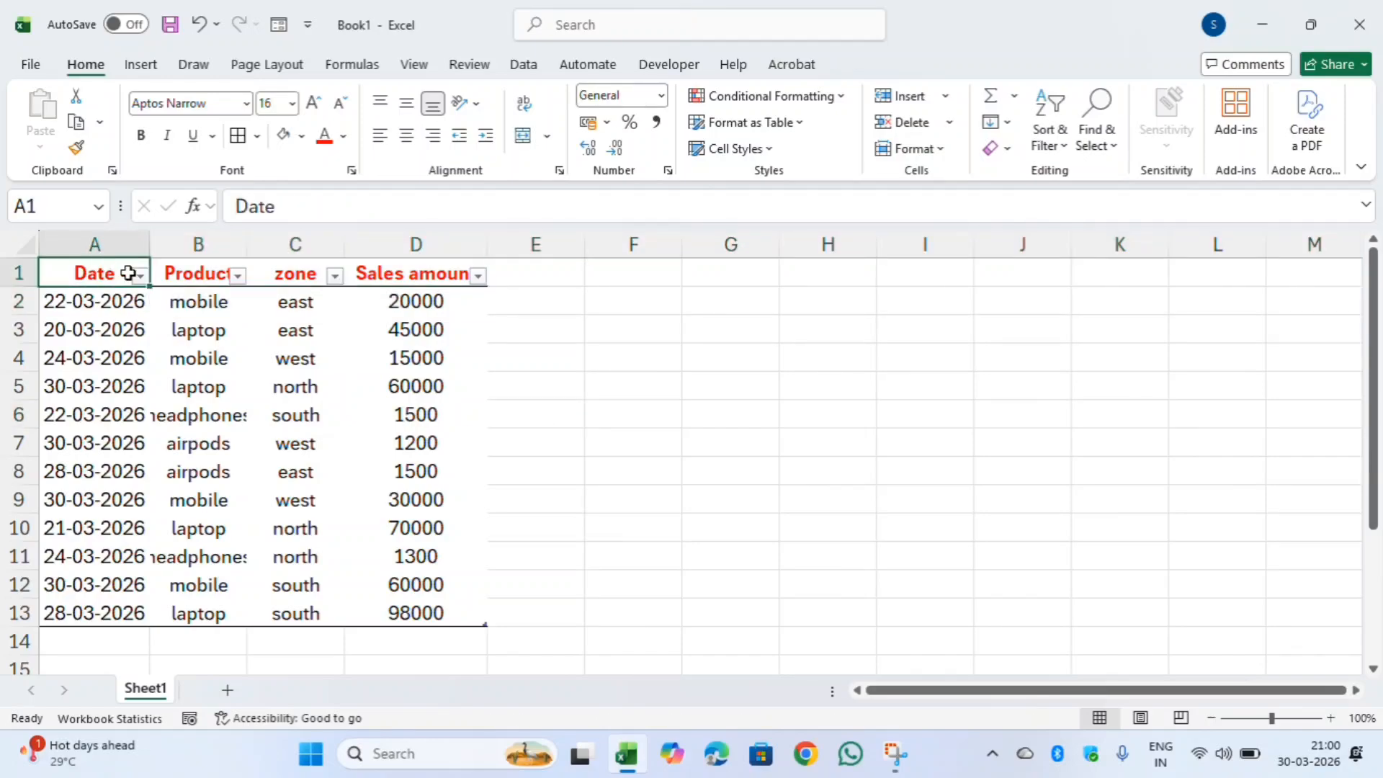
pyautogui.moveTo(128, 274); pyautogui.dragTo(435, 573)
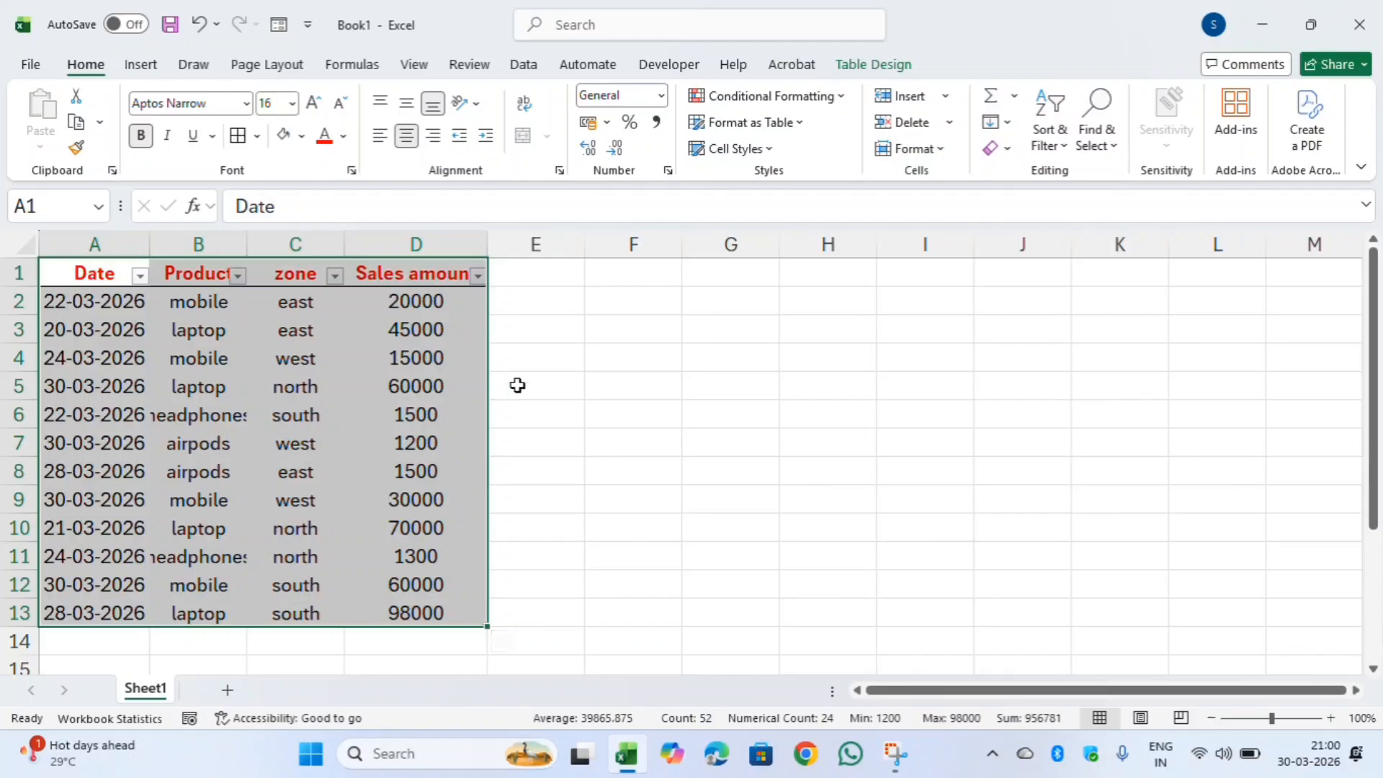
pyautogui.click(737, 126)
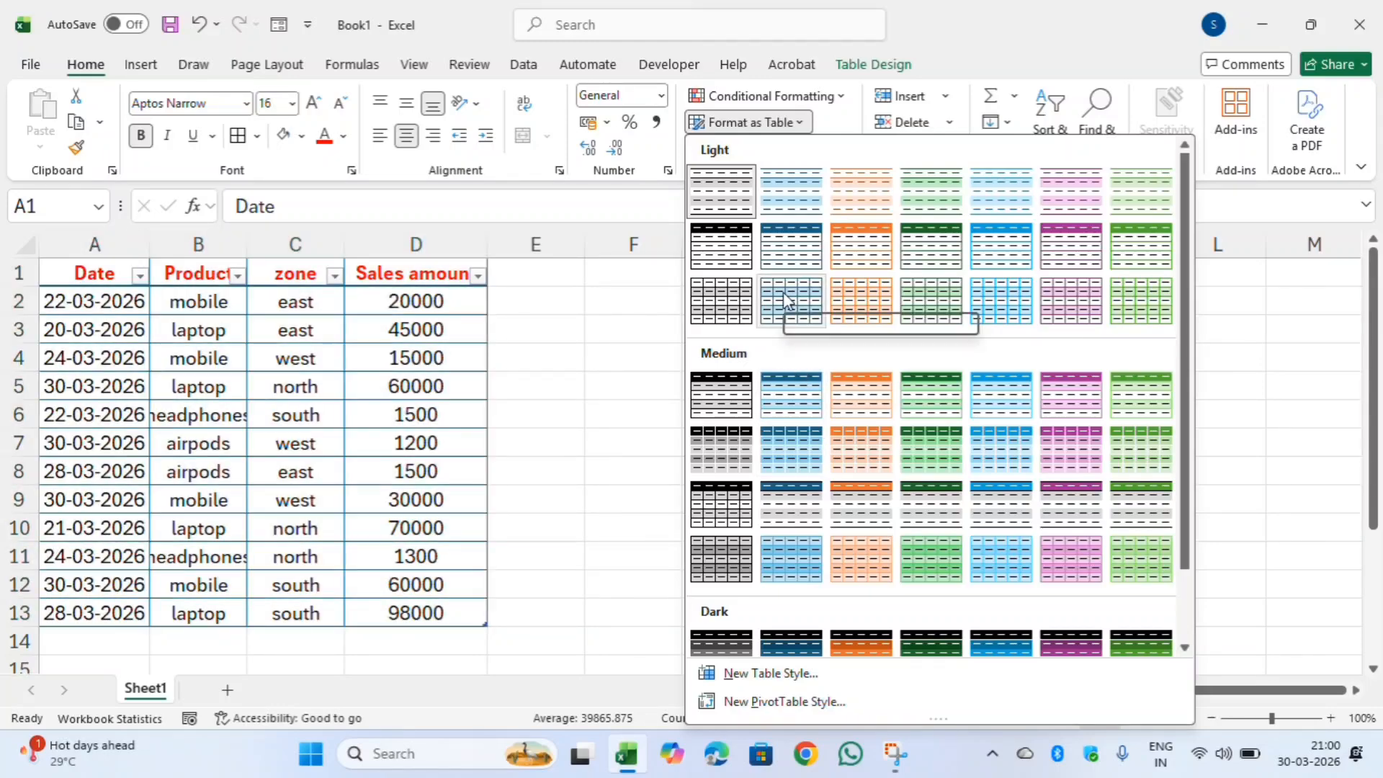
pyautogui.click(784, 291)
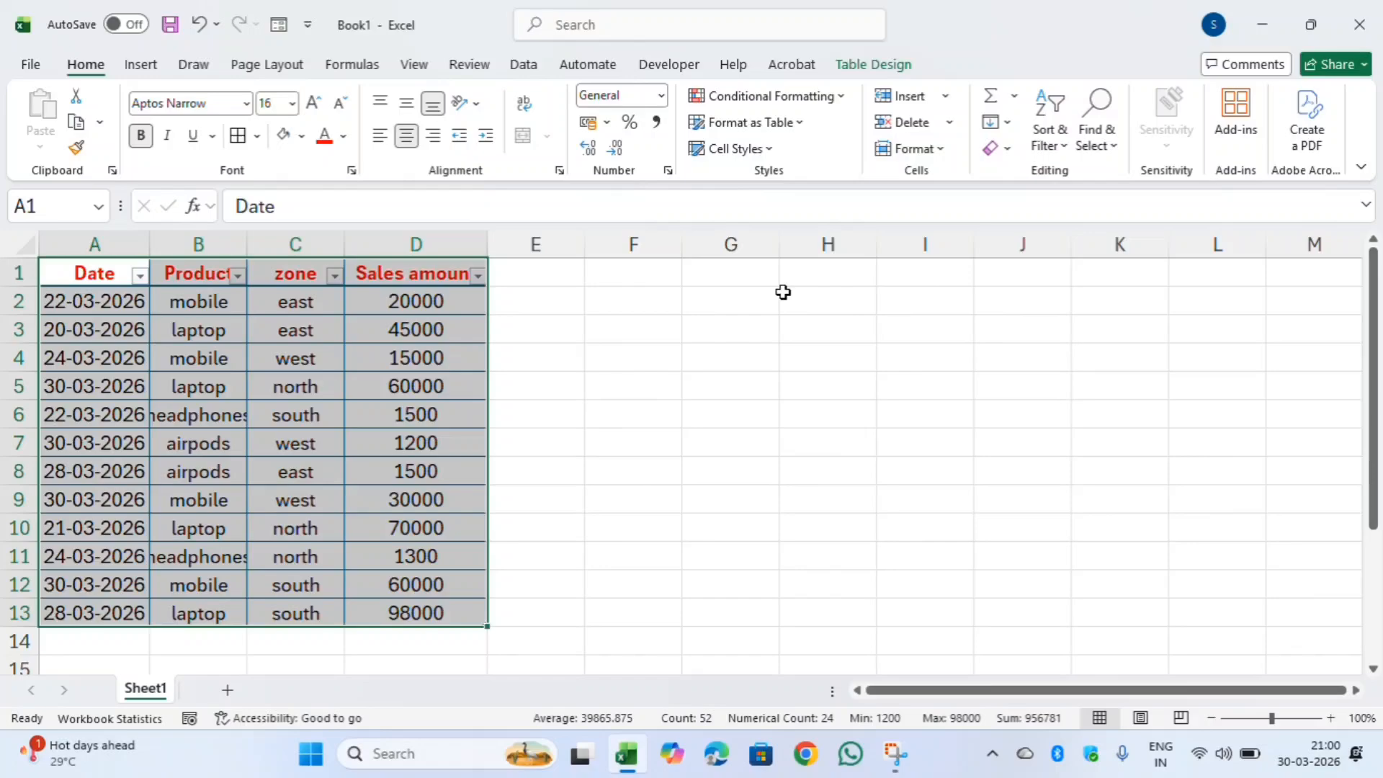
pyautogui.click(546, 345)
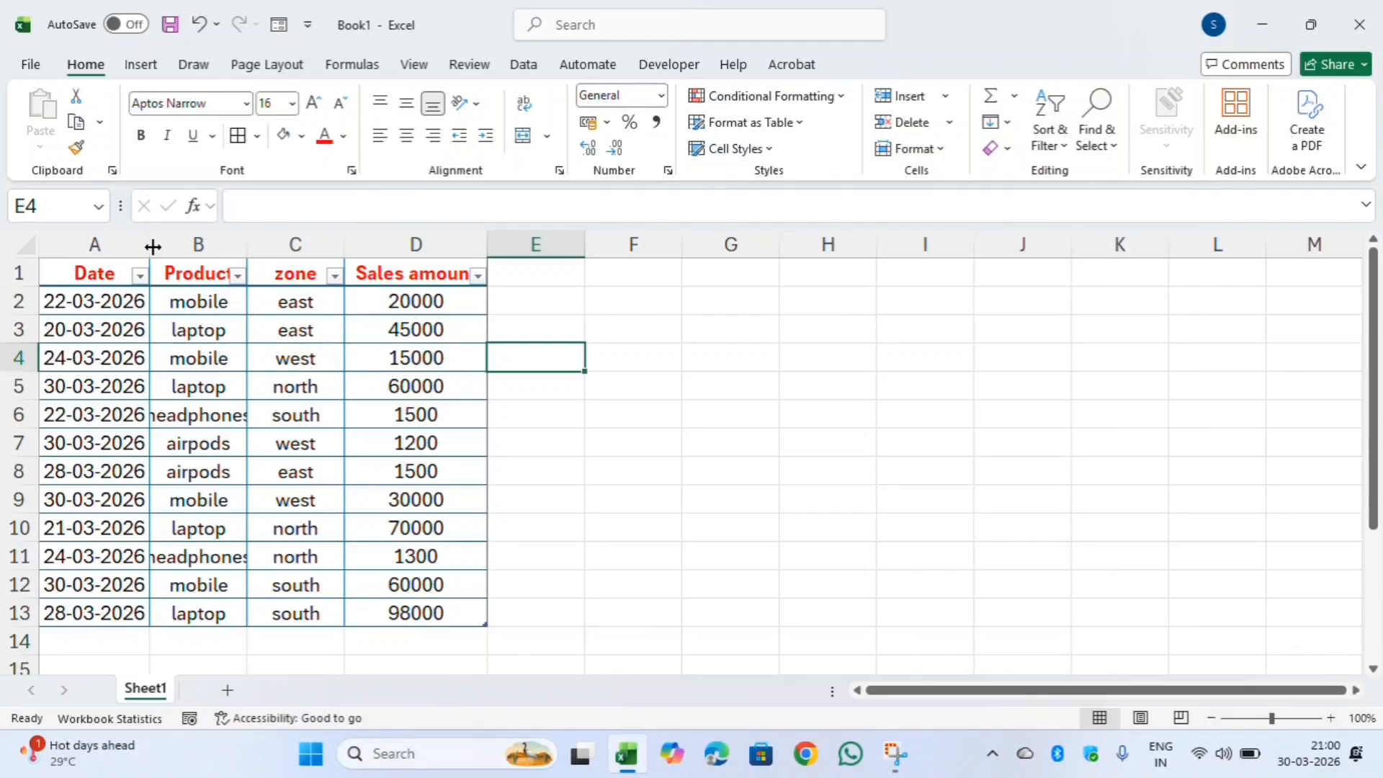
pyautogui.click(138, 66)
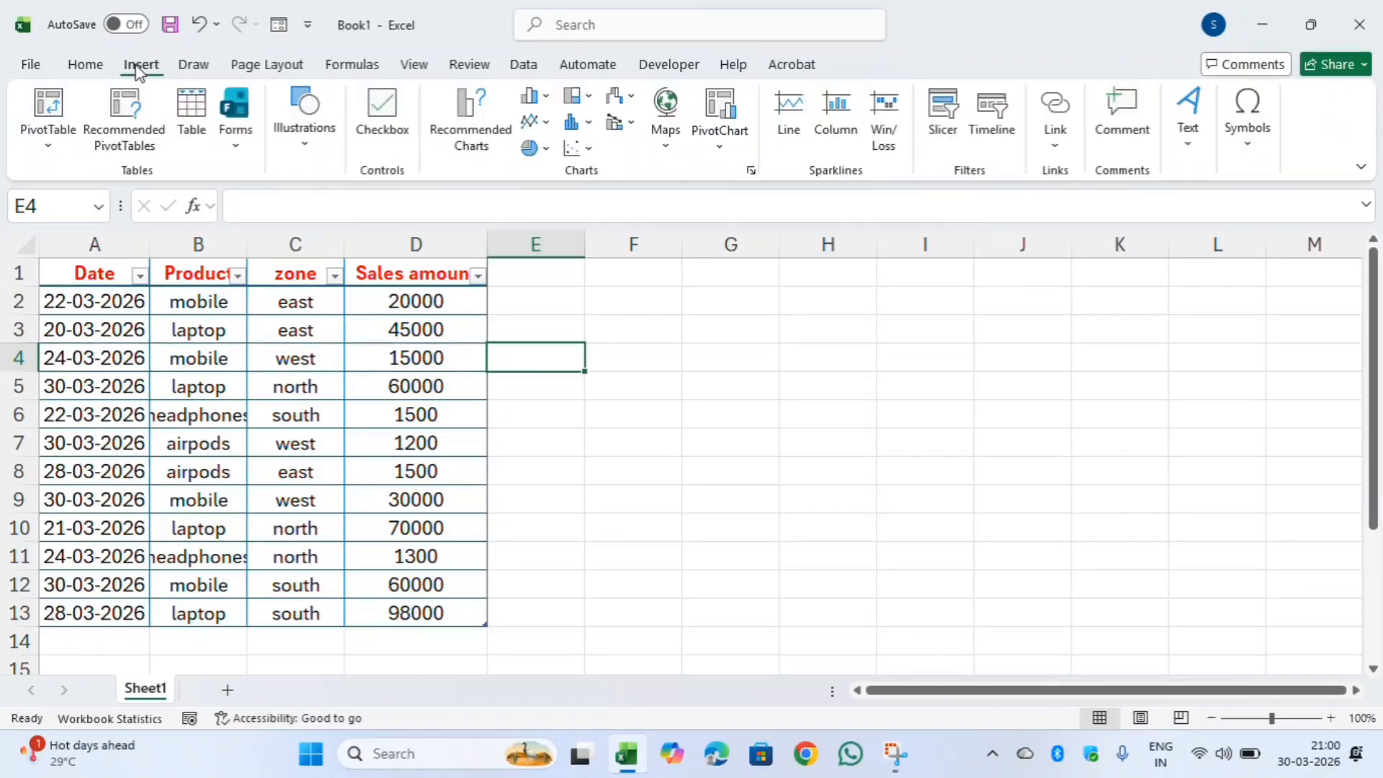
pyautogui.click(47, 130)
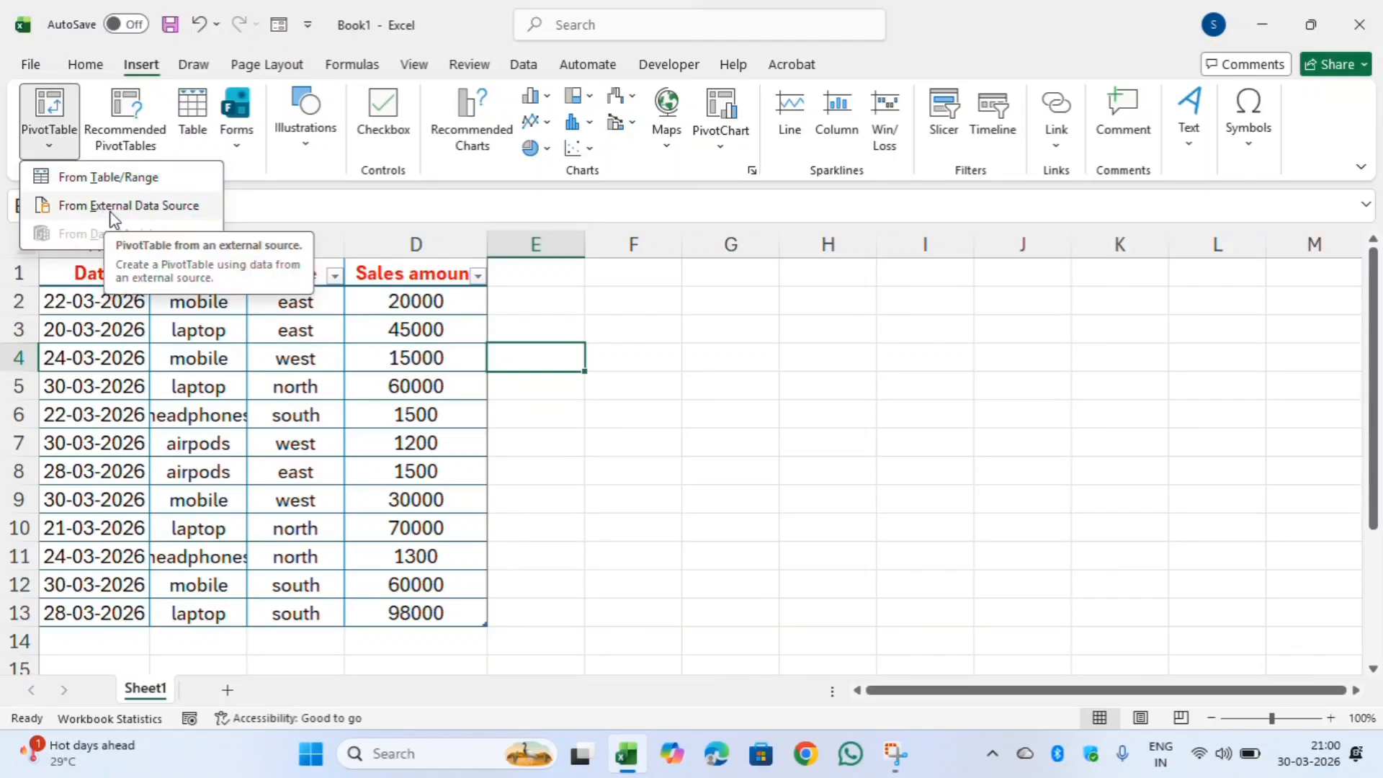
pyautogui.click(139, 182)
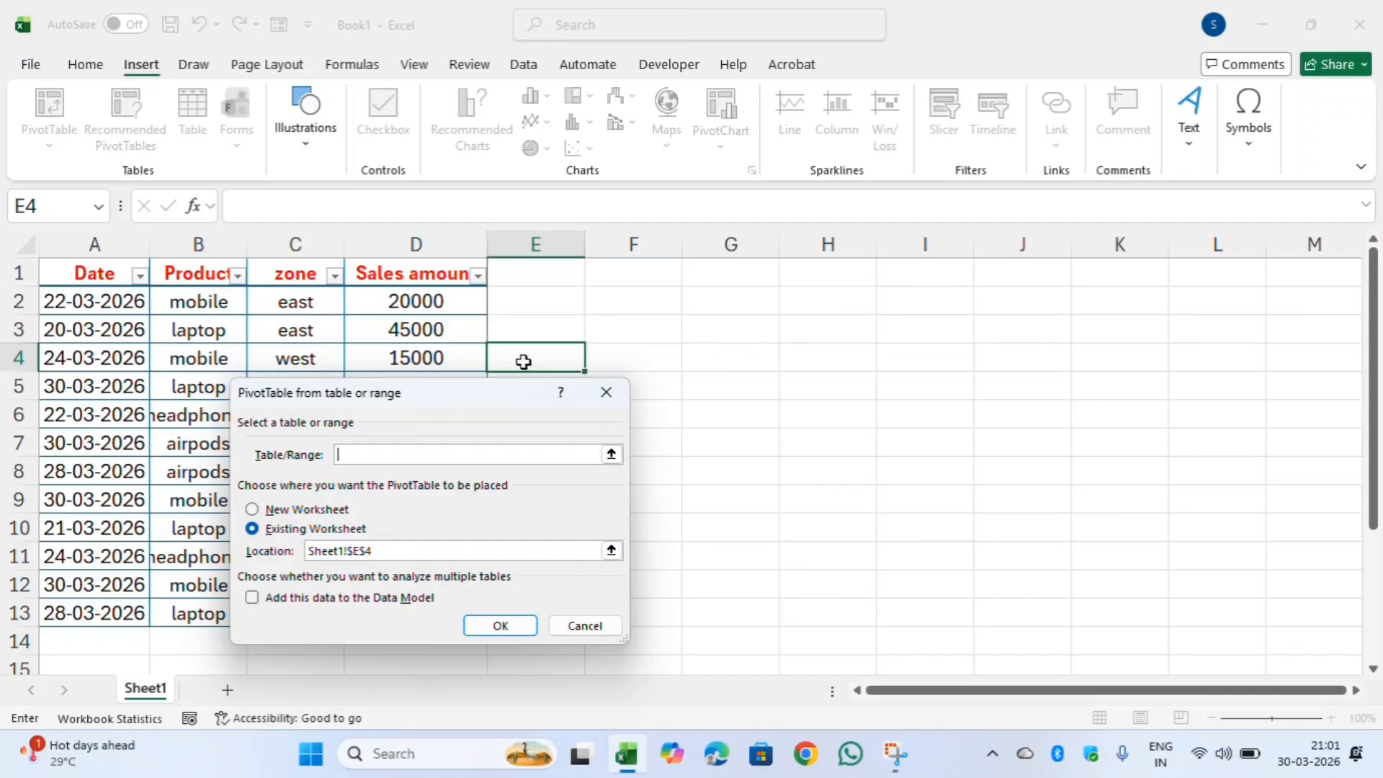
pyautogui.click(606, 392)
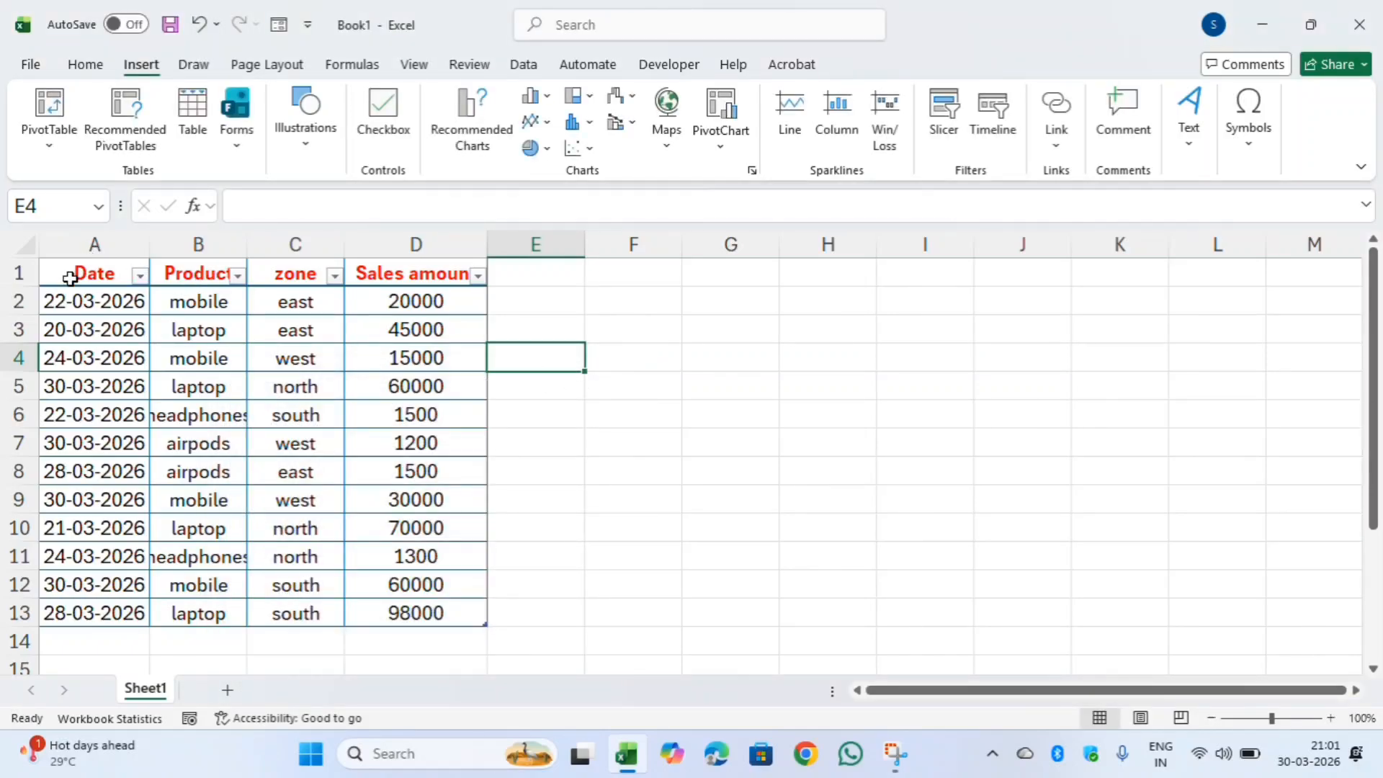
# - Create a PivotTable from the sales data in A1:D13 (Table1), placing it on a new worksheet
pyautogui.moveTo(72, 274); pyautogui.dragTo(402, 613)
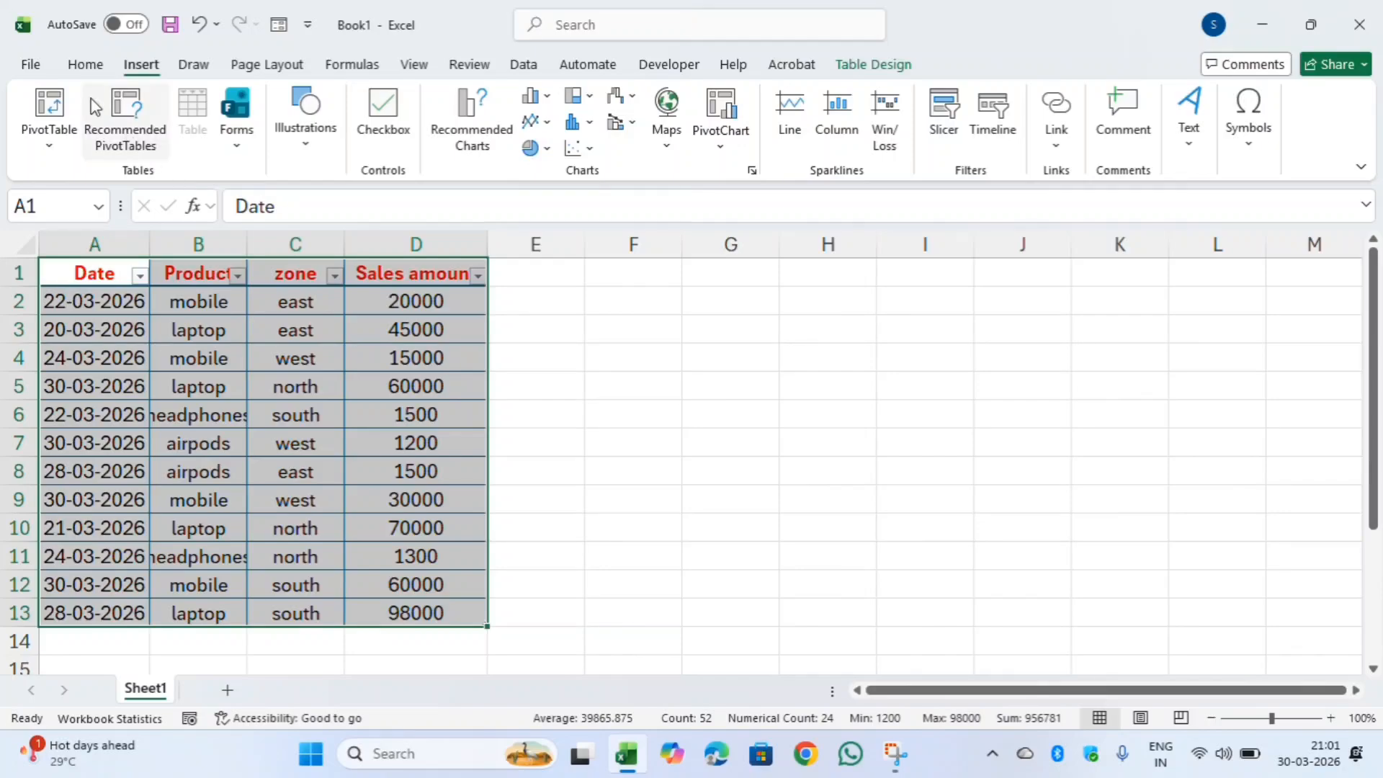
pyautogui.click(58, 107)
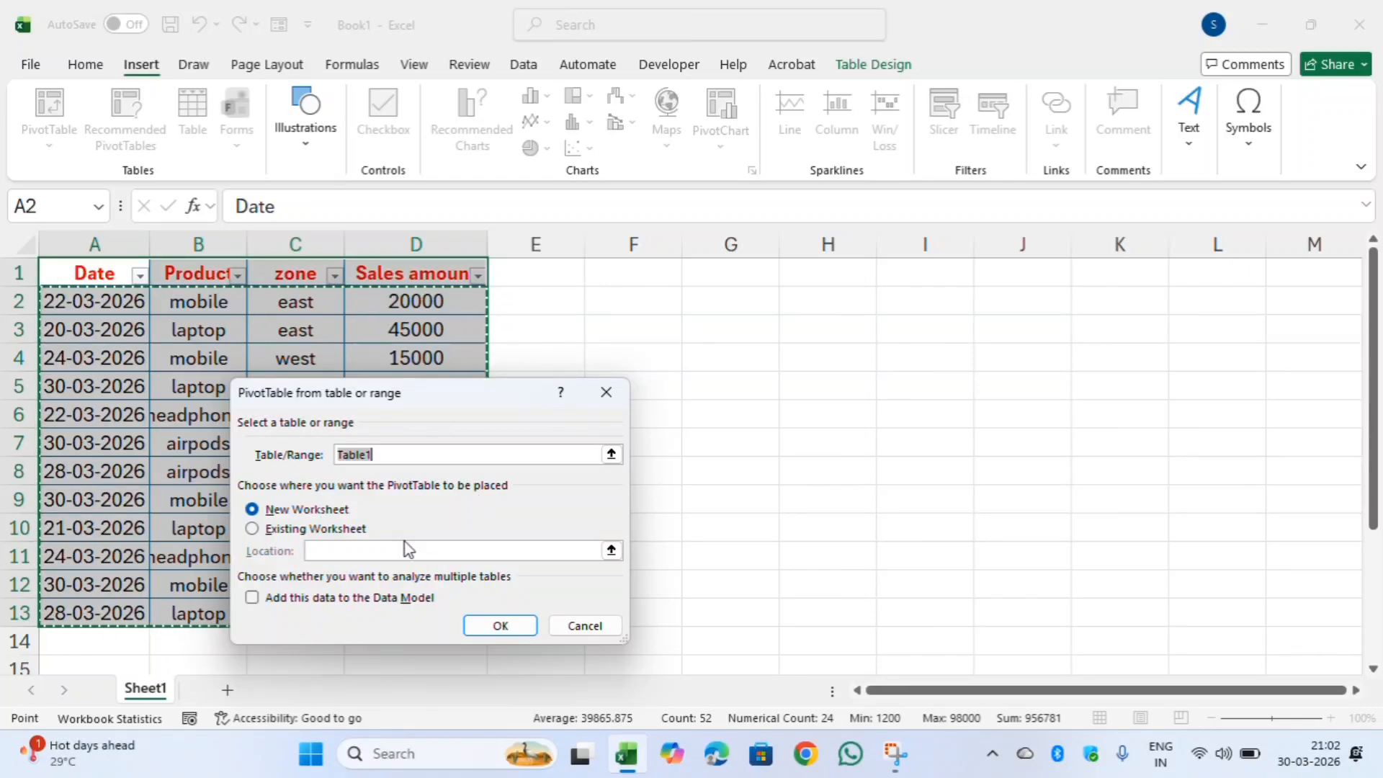
pyautogui.click(347, 532)
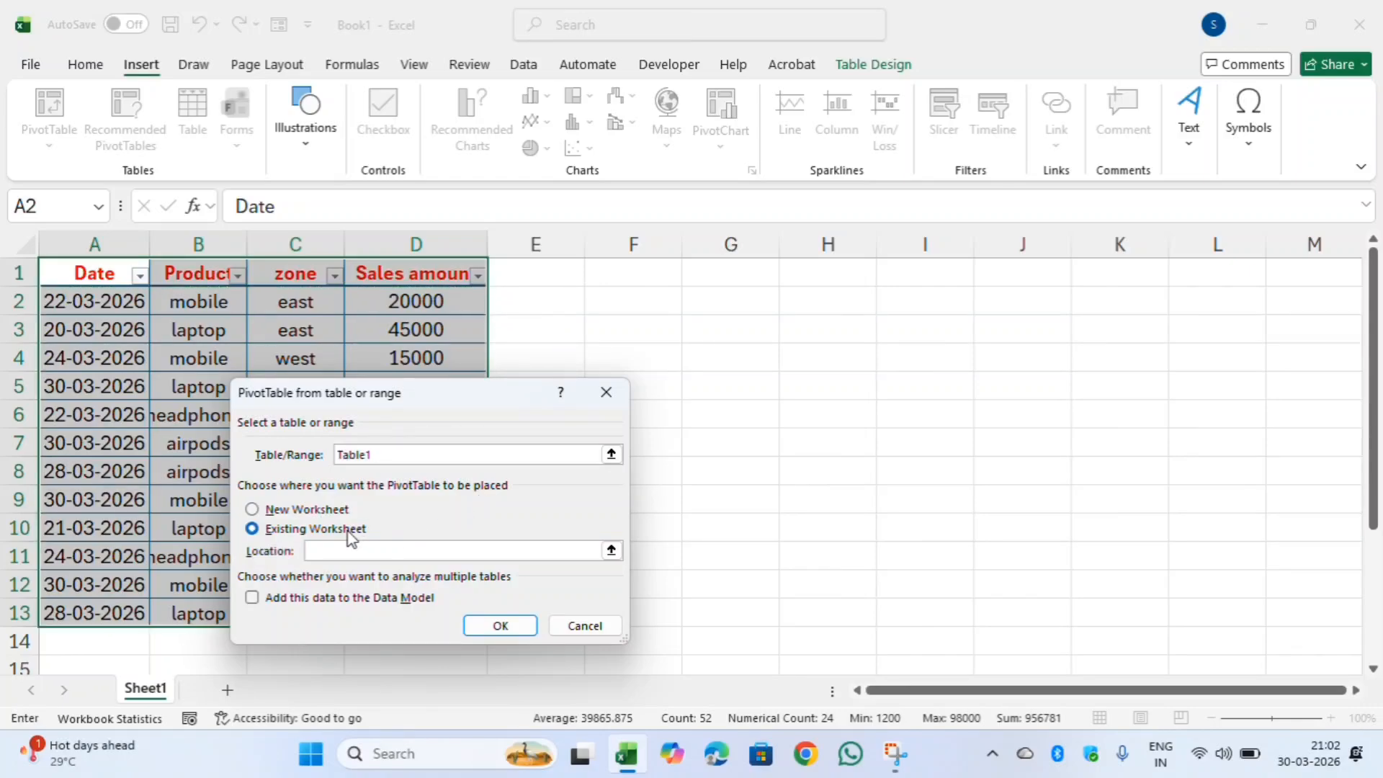
pyautogui.click(345, 550)
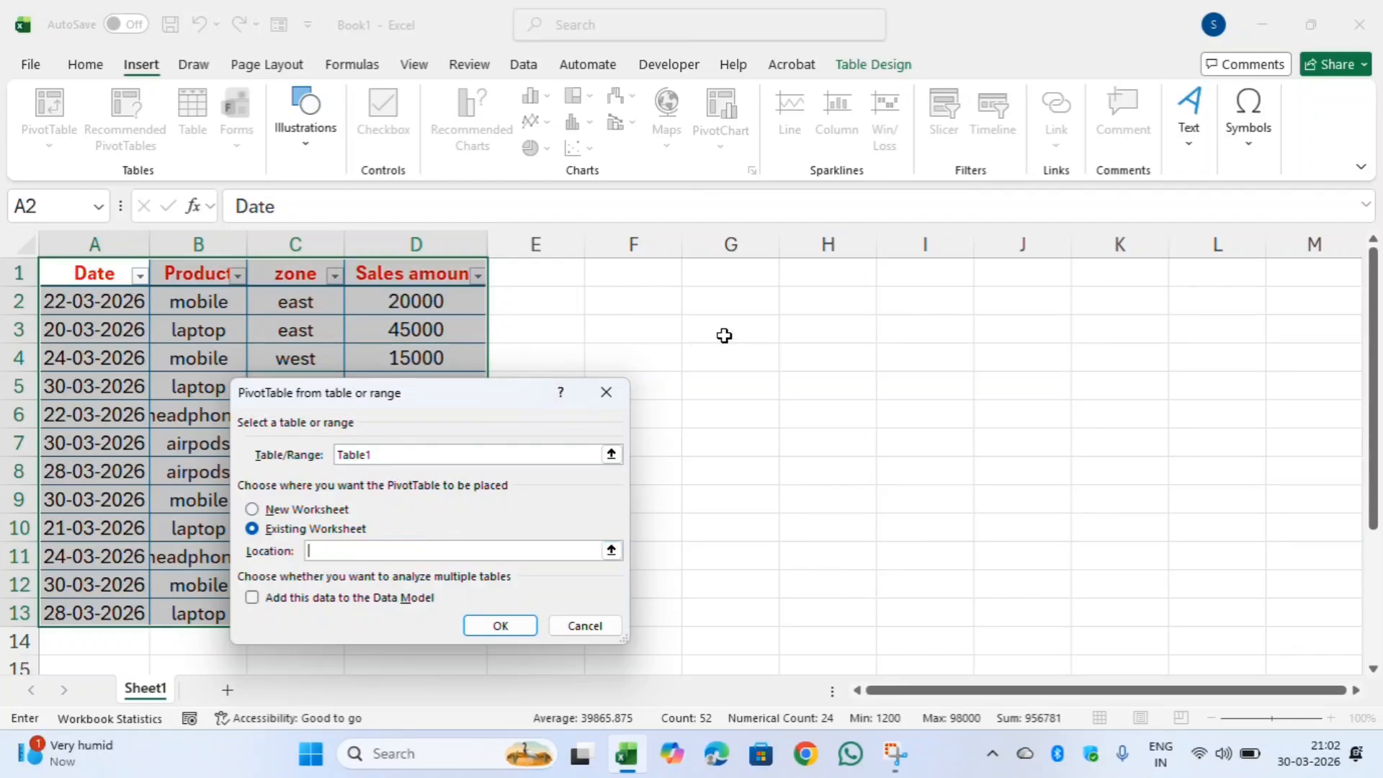
pyautogui.click(734, 331)
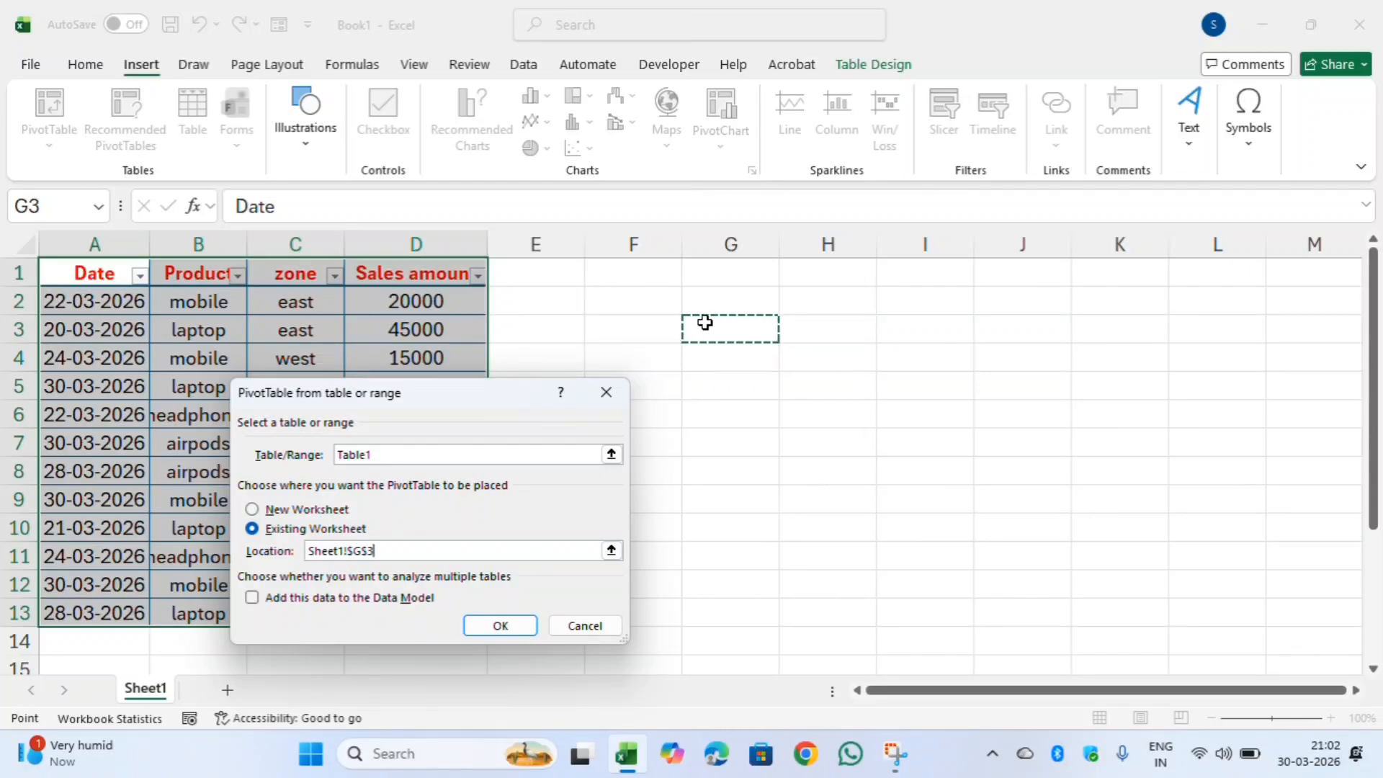
pyautogui.click(317, 510)
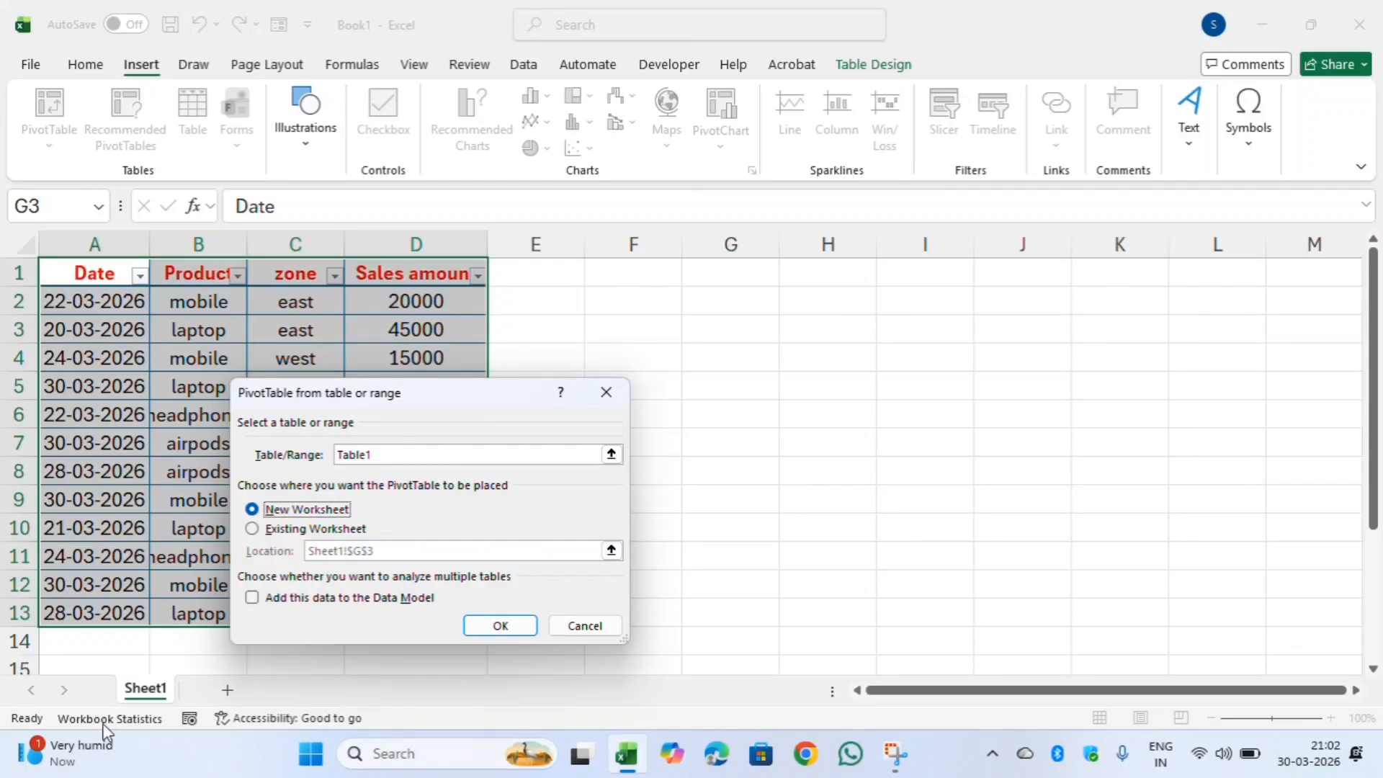
pyautogui.click(500, 625)
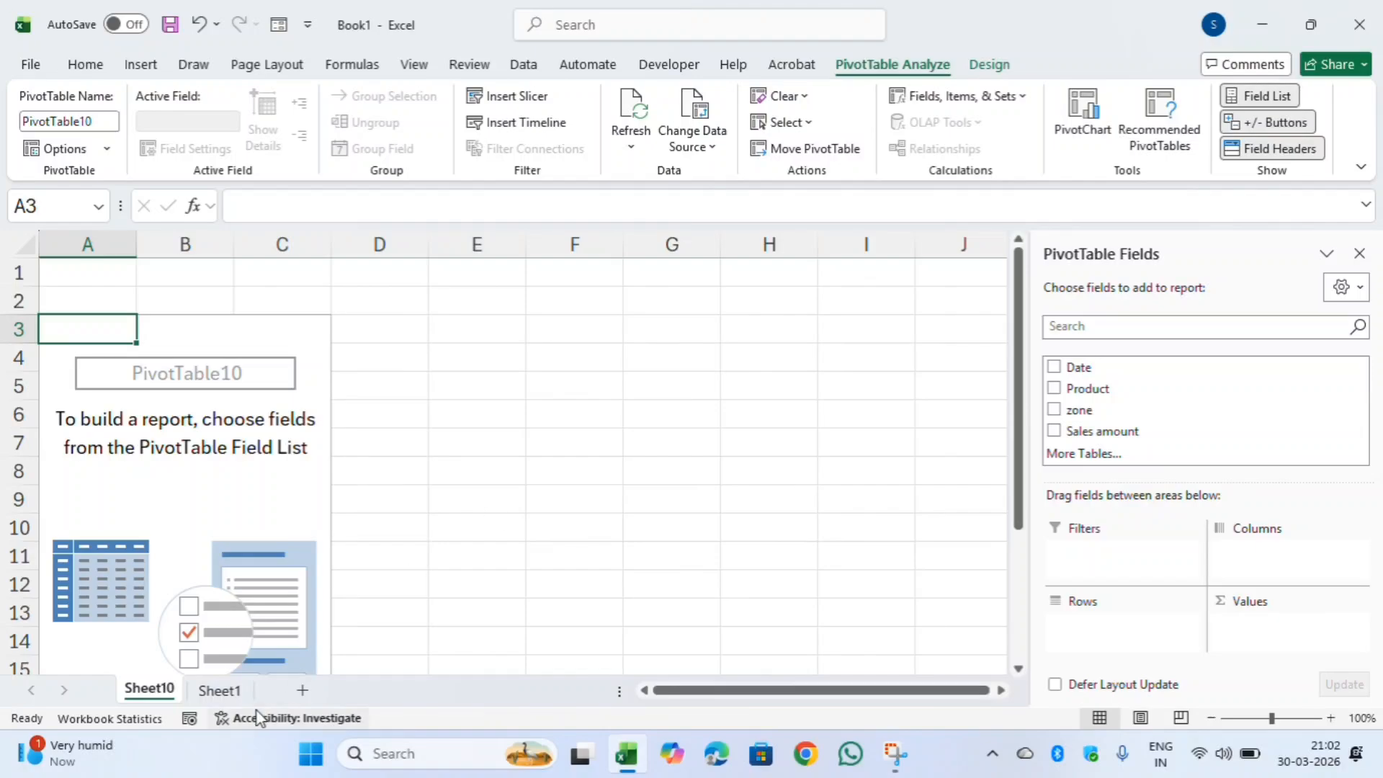
# - Add the Date, Product, zone and Sales amount fields to the new PivotTable and go through its nested rows
pyautogui.click(236, 695)
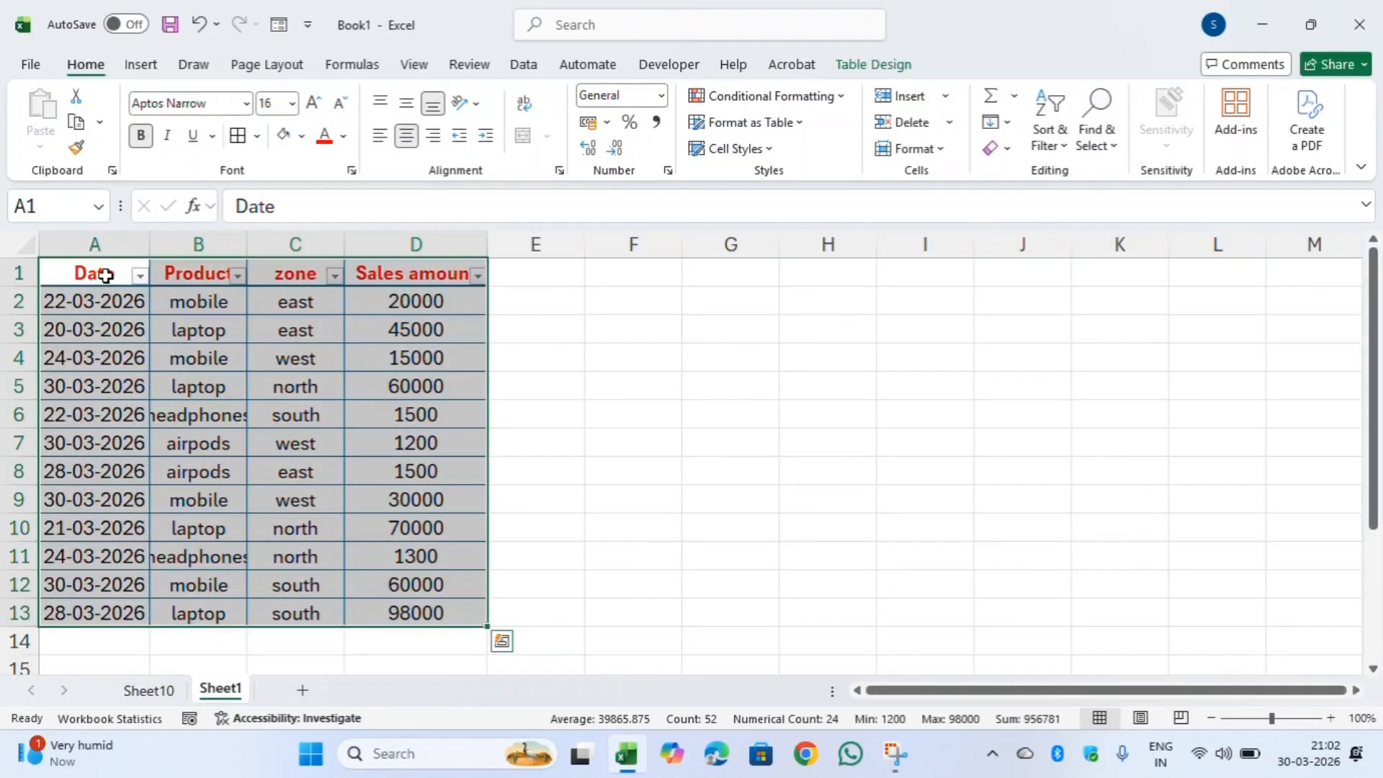
pyautogui.click(149, 693)
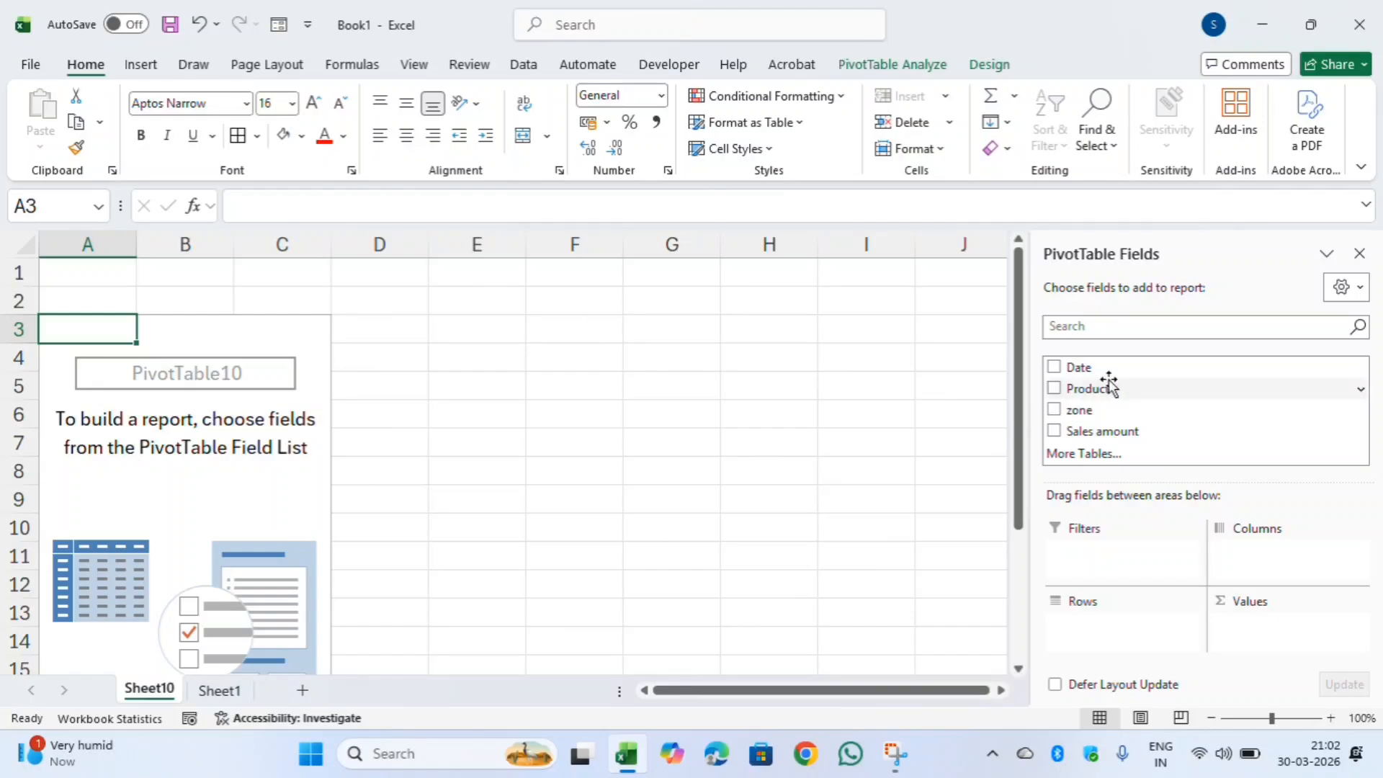
pyautogui.click(1062, 369)
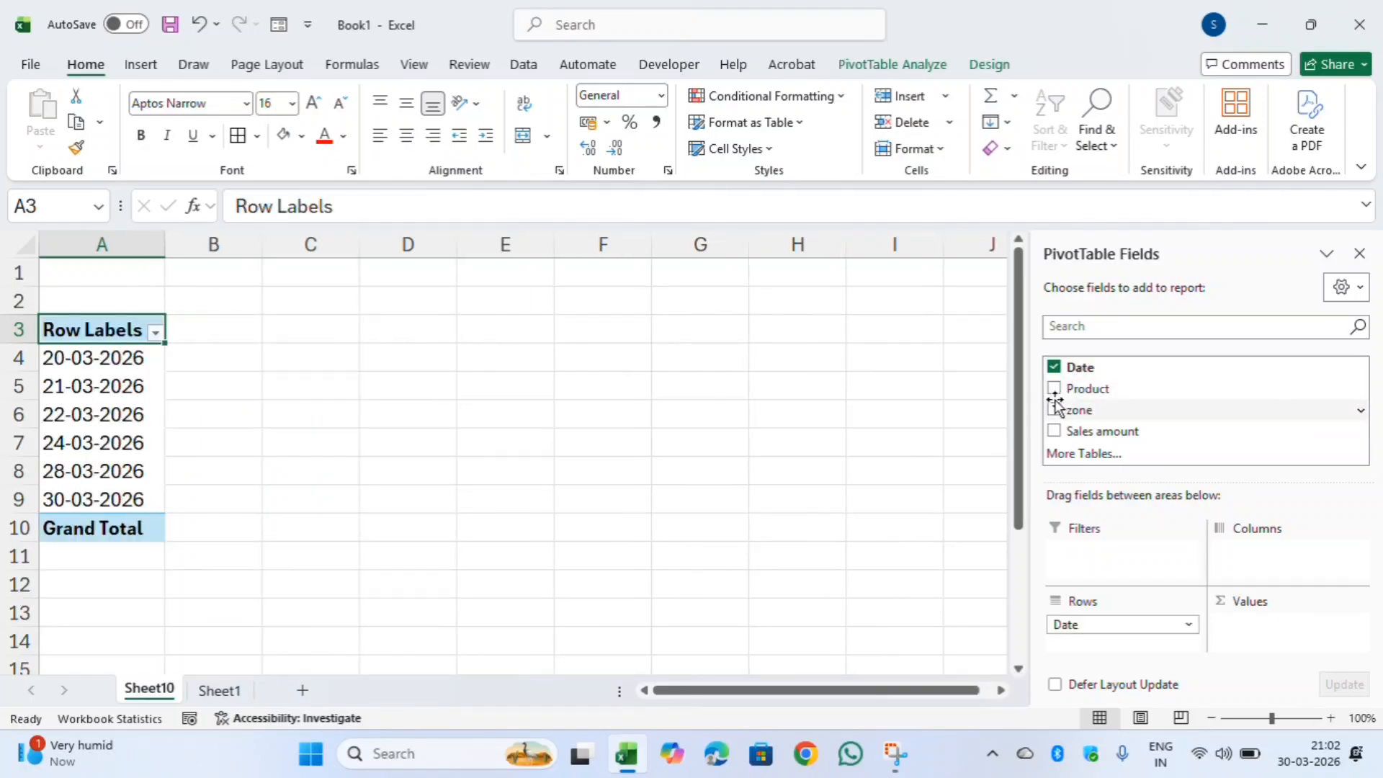
pyautogui.click(1055, 390)
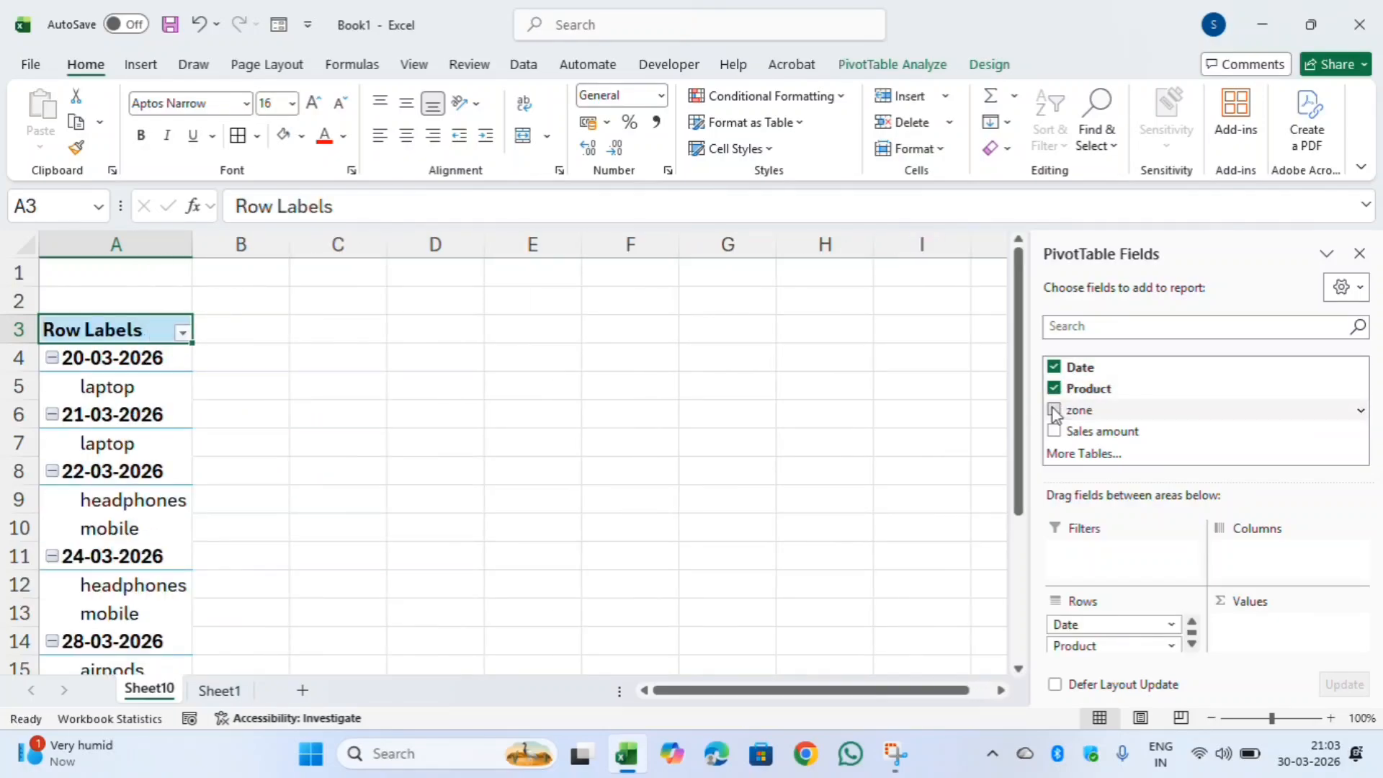
pyautogui.click(1054, 410)
pyautogui.click(1054, 431)
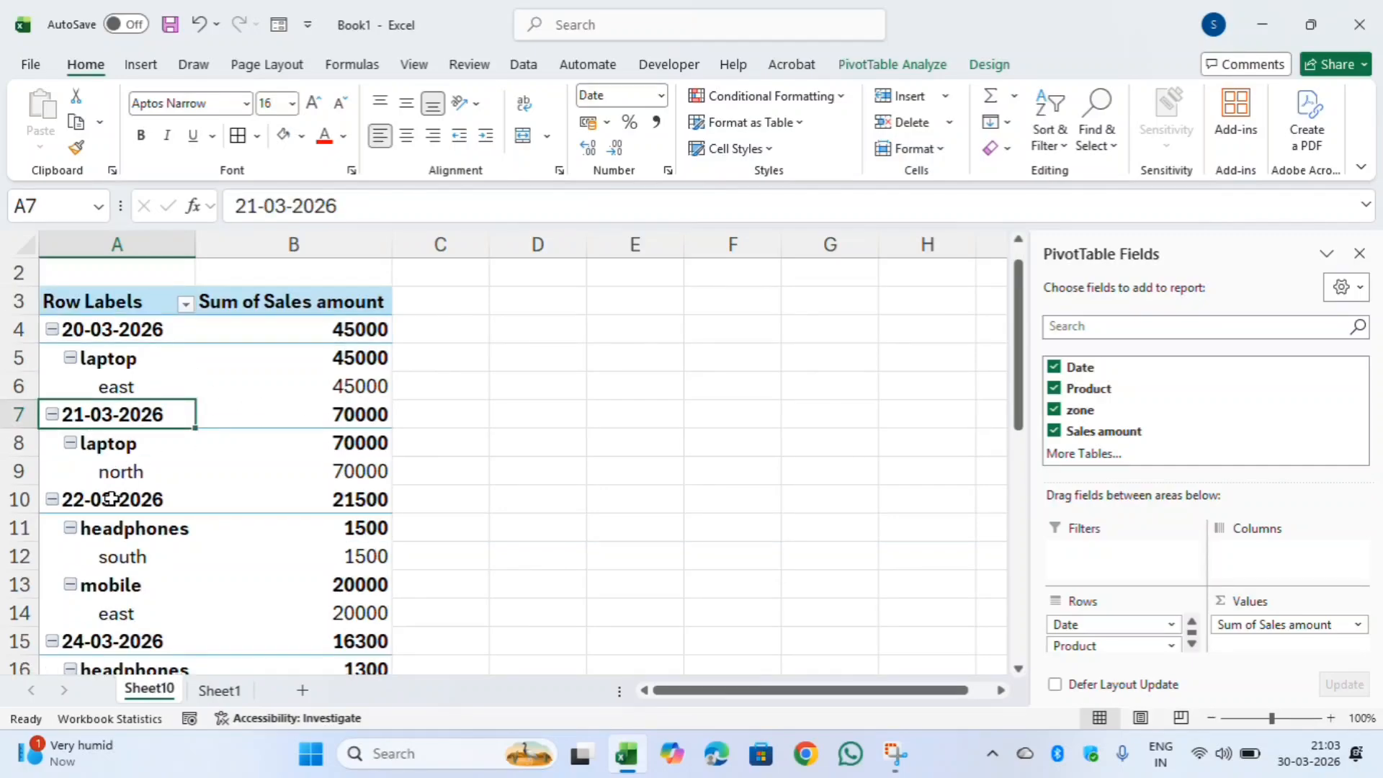
pyautogui.press('Down')
pyautogui.press('Down')
pyautogui.press('Down')
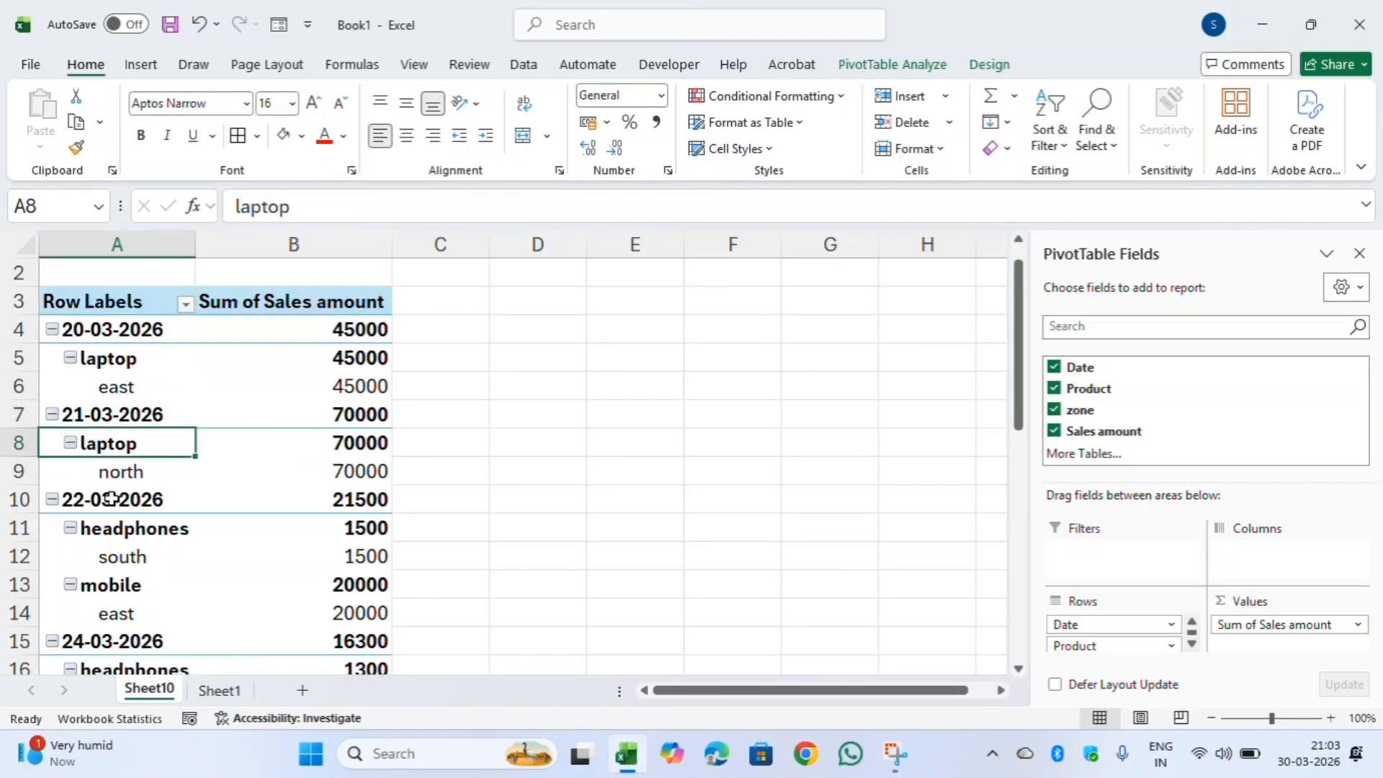
pyautogui.press('Down')
pyautogui.press('Down')
pyautogui.press('Down')
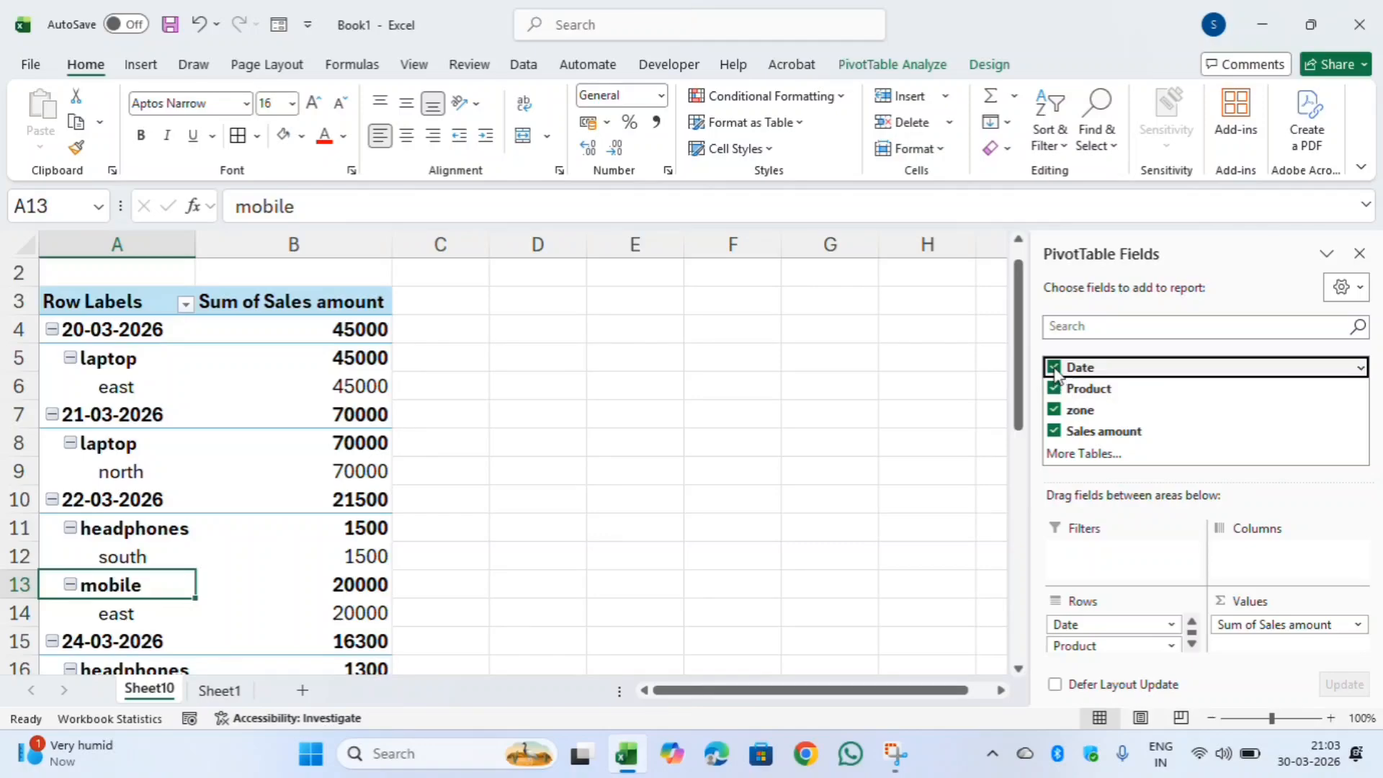
# - Remove the Date, Product, zone and Sales amount fields from the PivotTable
pyautogui.click(1054, 367)
pyautogui.click(1054, 388)
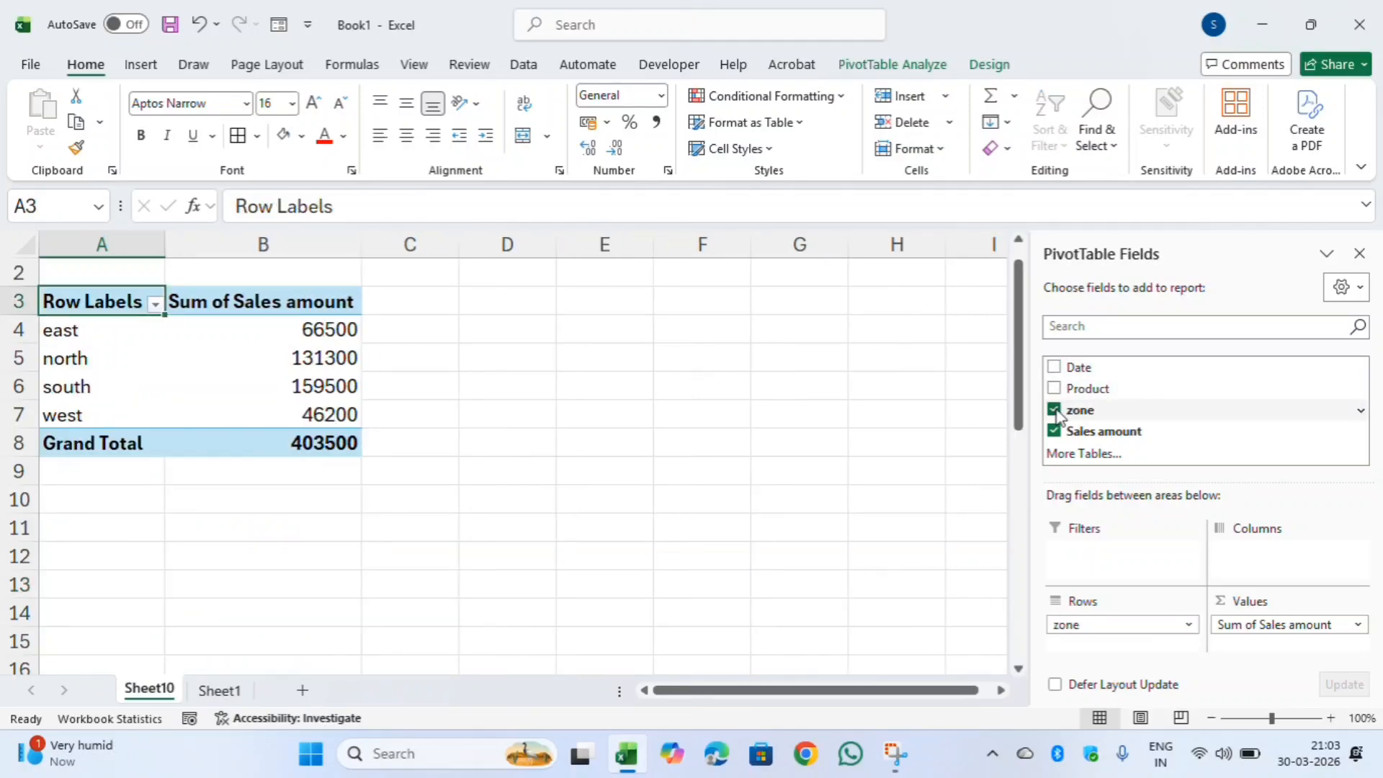
pyautogui.click(1054, 409)
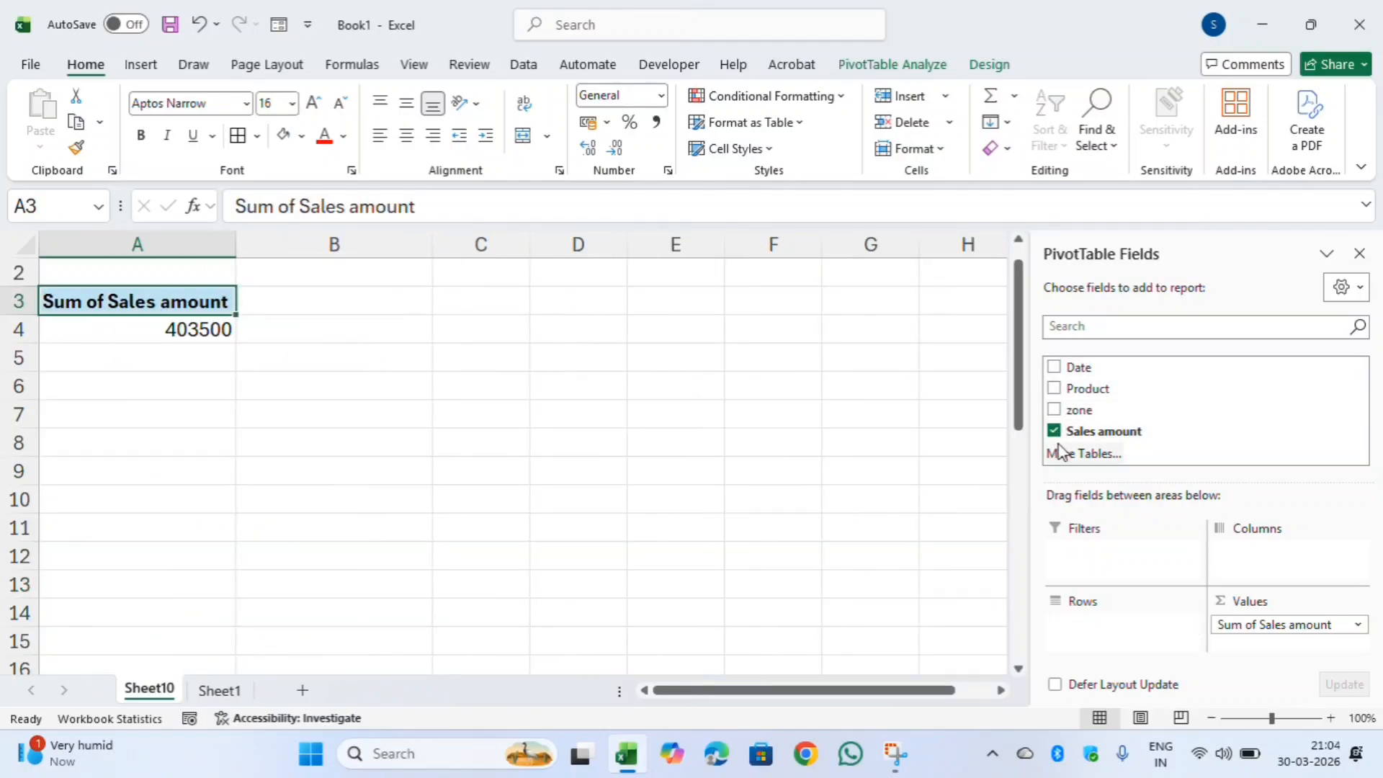
pyautogui.click(1055, 431)
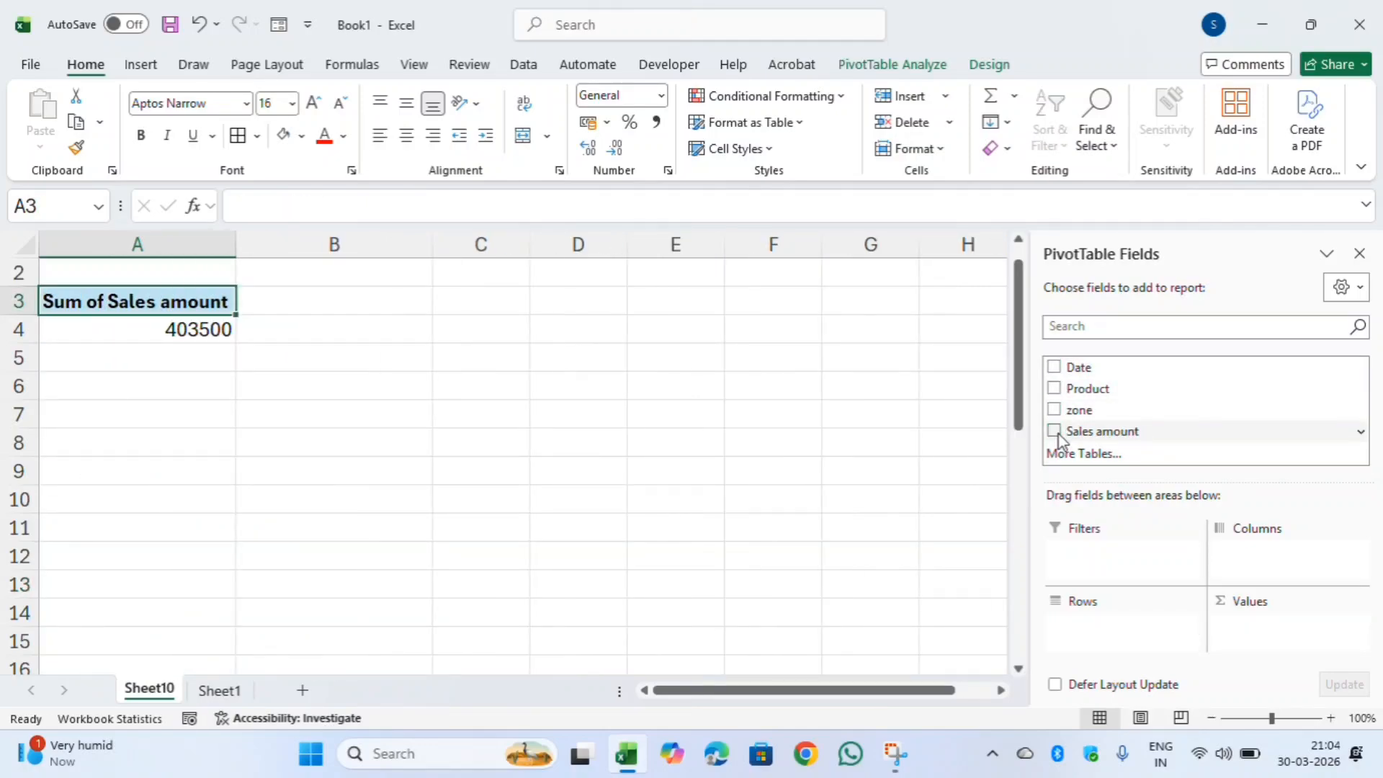
# - Build the PivotTable with Date in the rows and the sum of Sales amount in the values
pyautogui.click(1054, 368)
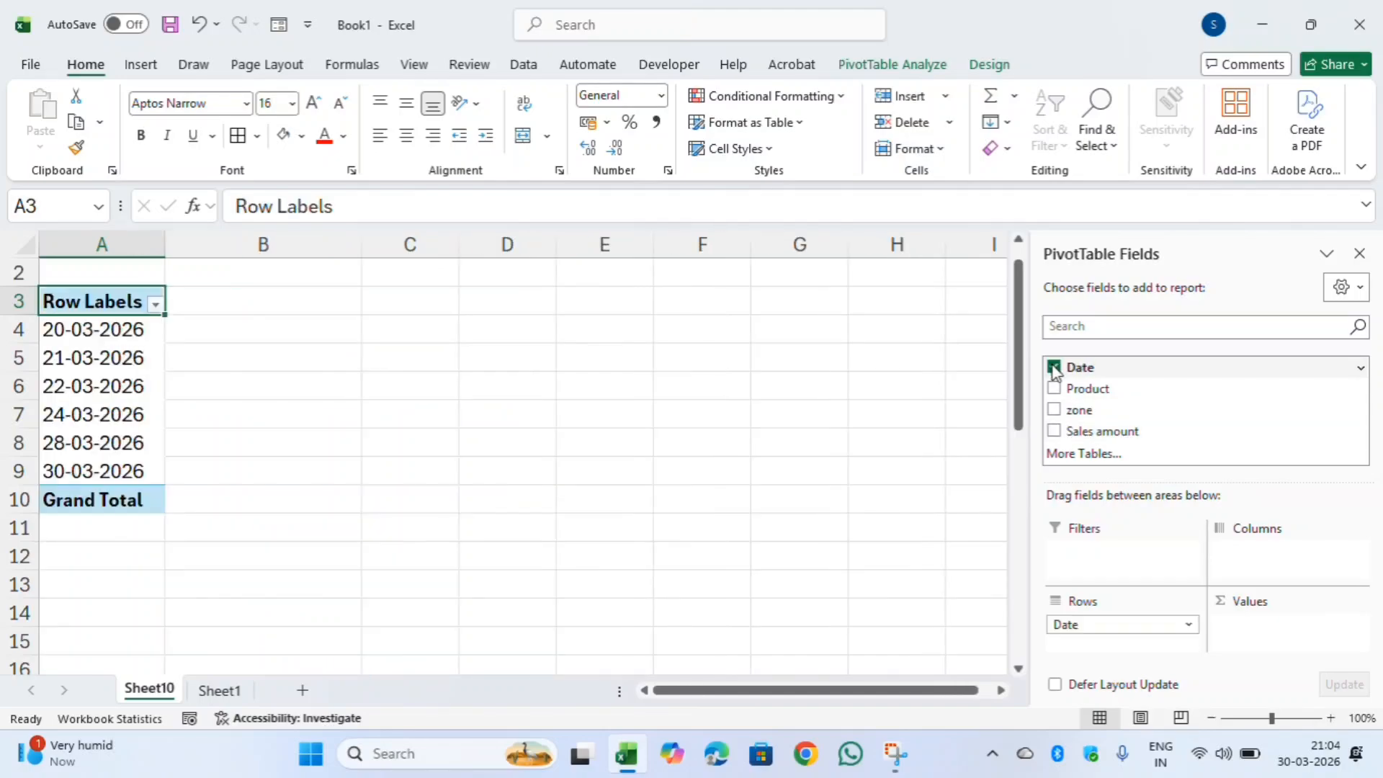
pyautogui.click(1054, 388)
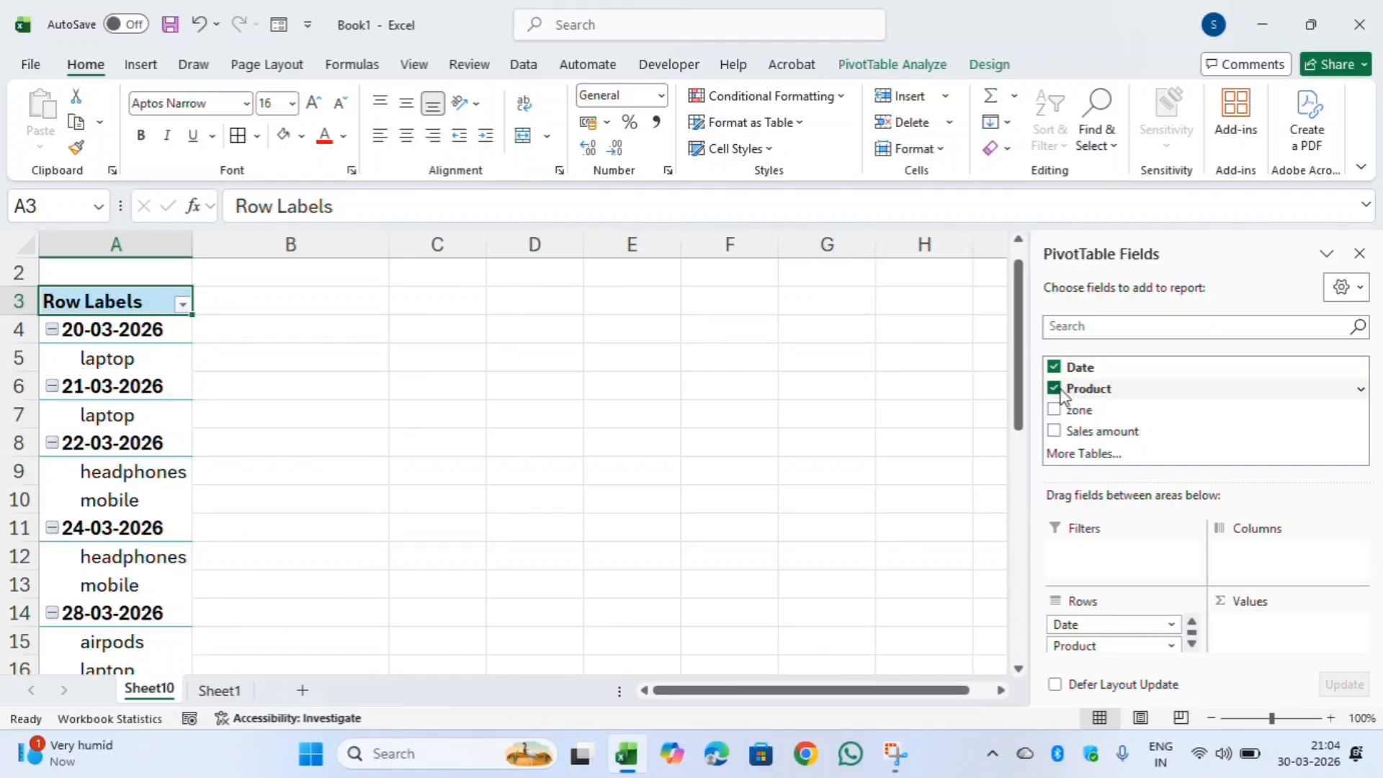
pyautogui.click(1055, 389)
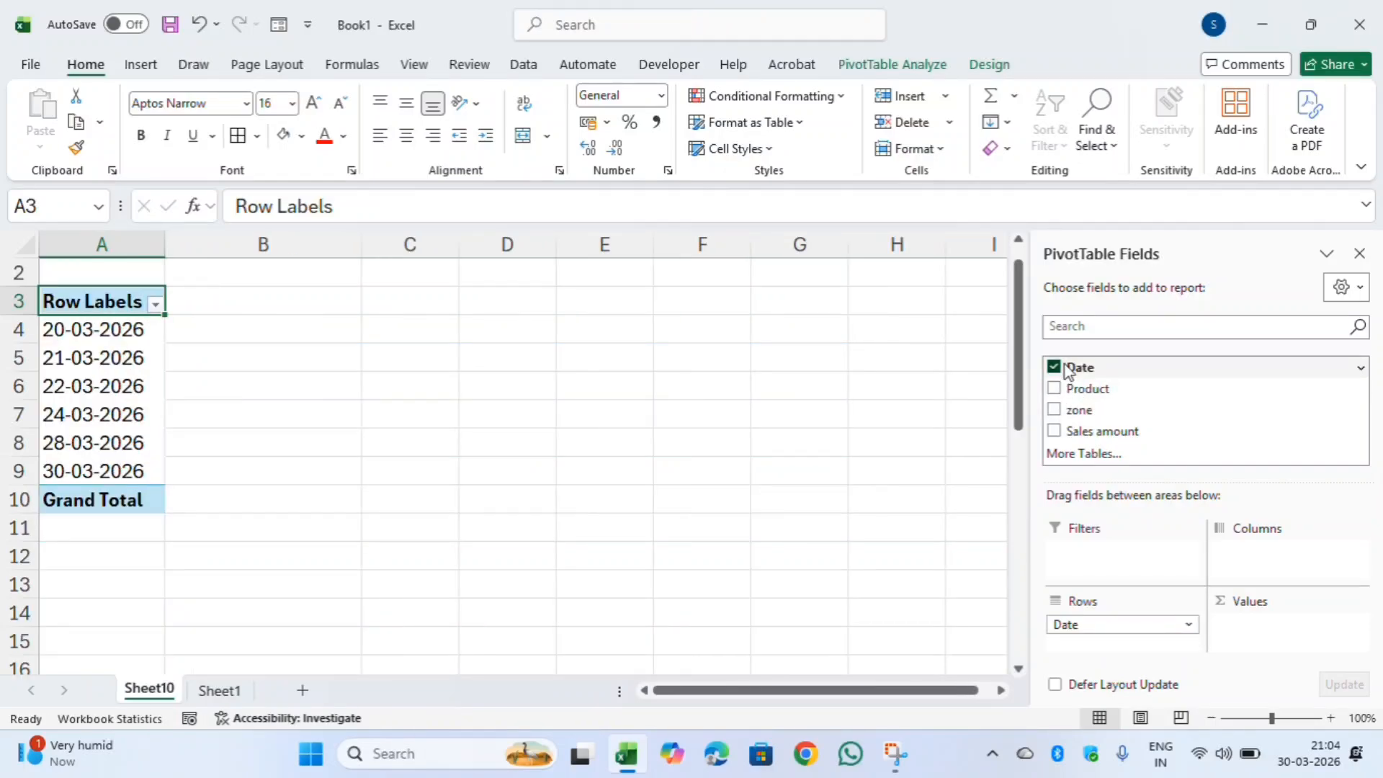
pyautogui.click(1068, 369)
pyautogui.moveTo(1074, 366); pyautogui.dragTo(1090, 625)
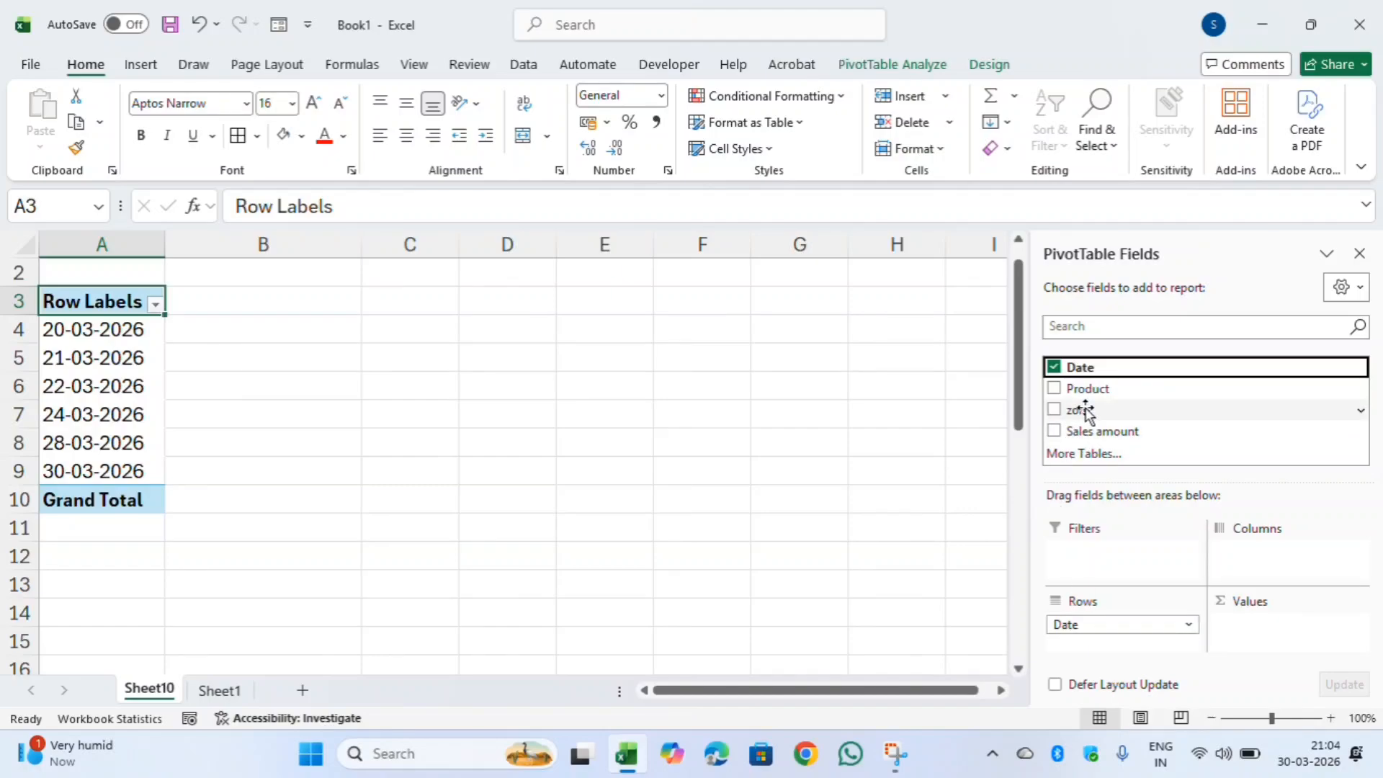
pyautogui.moveTo(1087, 432); pyautogui.dragTo(1272, 634)
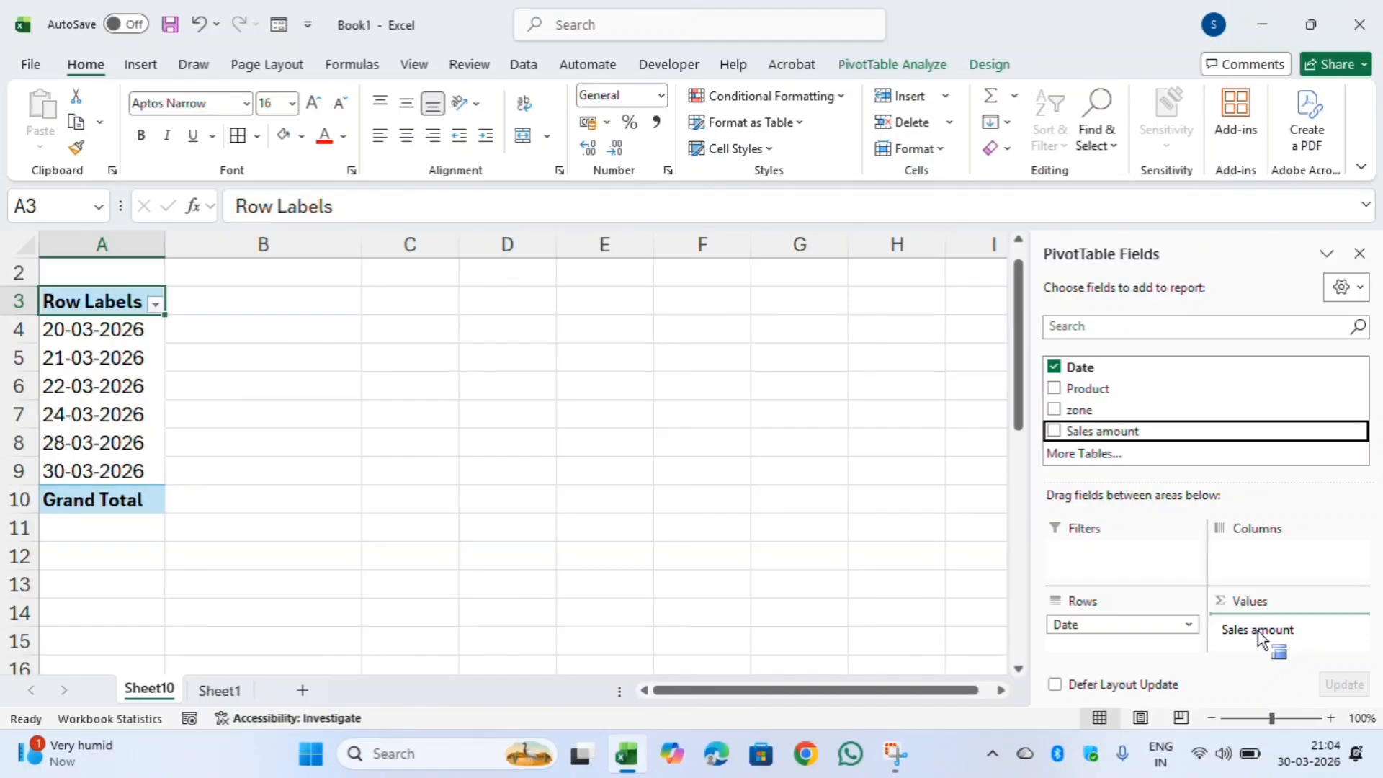
pyautogui.moveTo(1258, 638); pyautogui.dragTo(1256, 628)
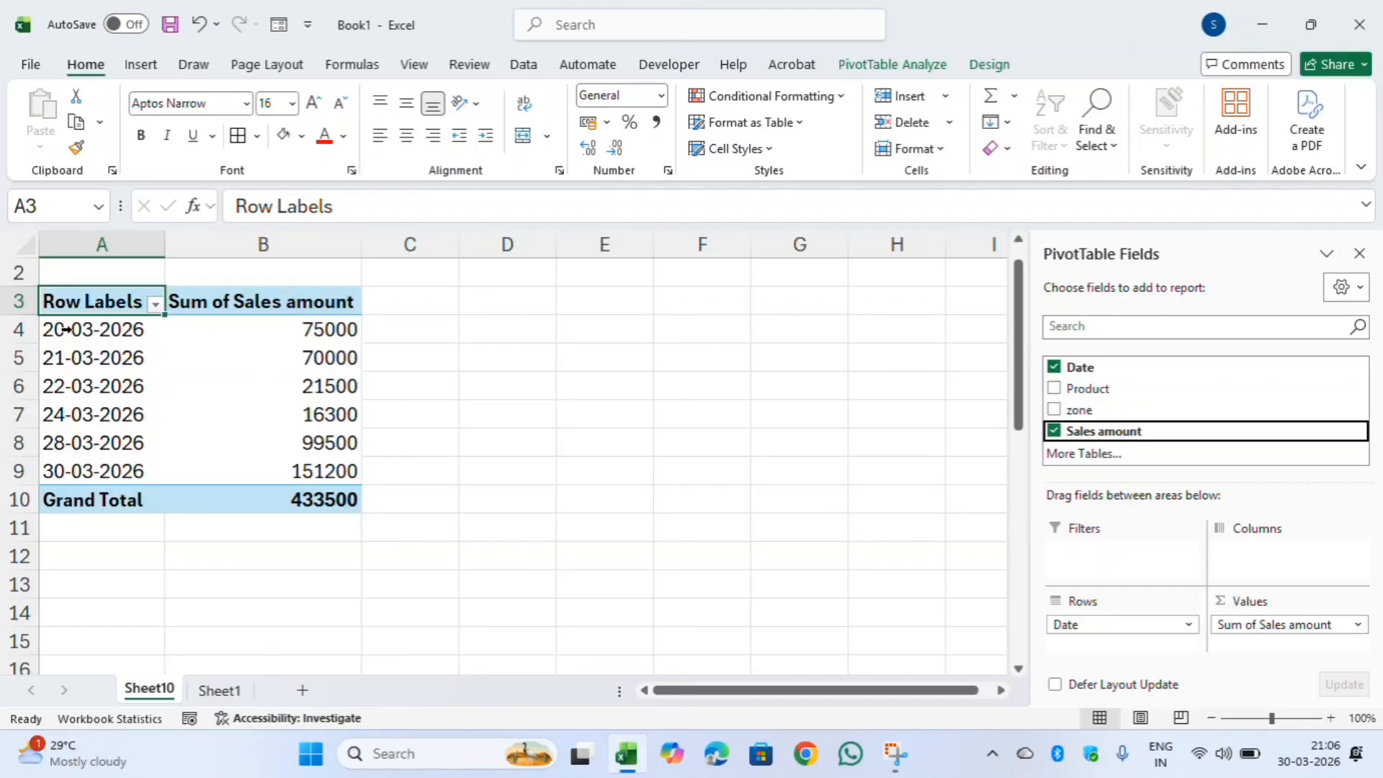
# - Compare the PivotTable's total for 20-03-2026 with the source sales rows on Sheet1
pyautogui.moveTo(311, 331)
pyautogui.click(220, 691)
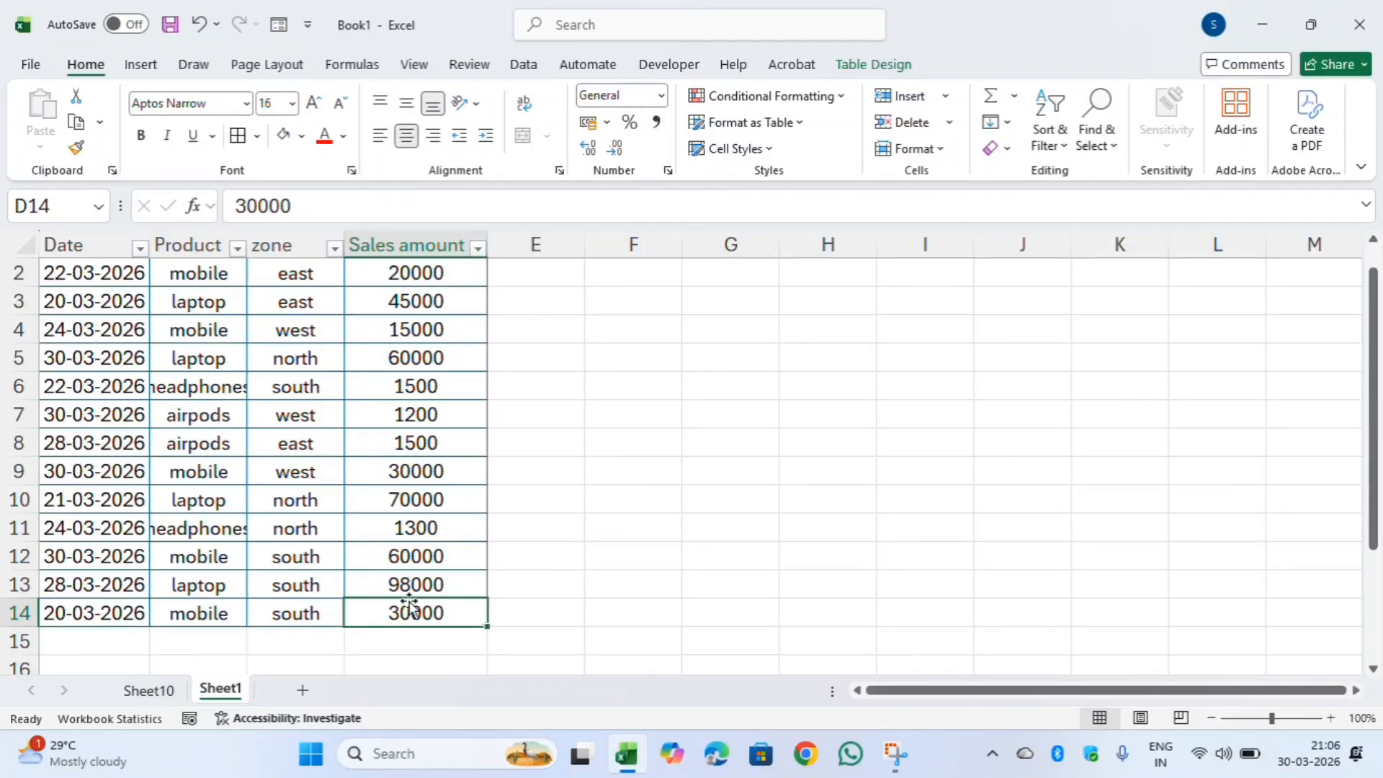
pyautogui.click(149, 690)
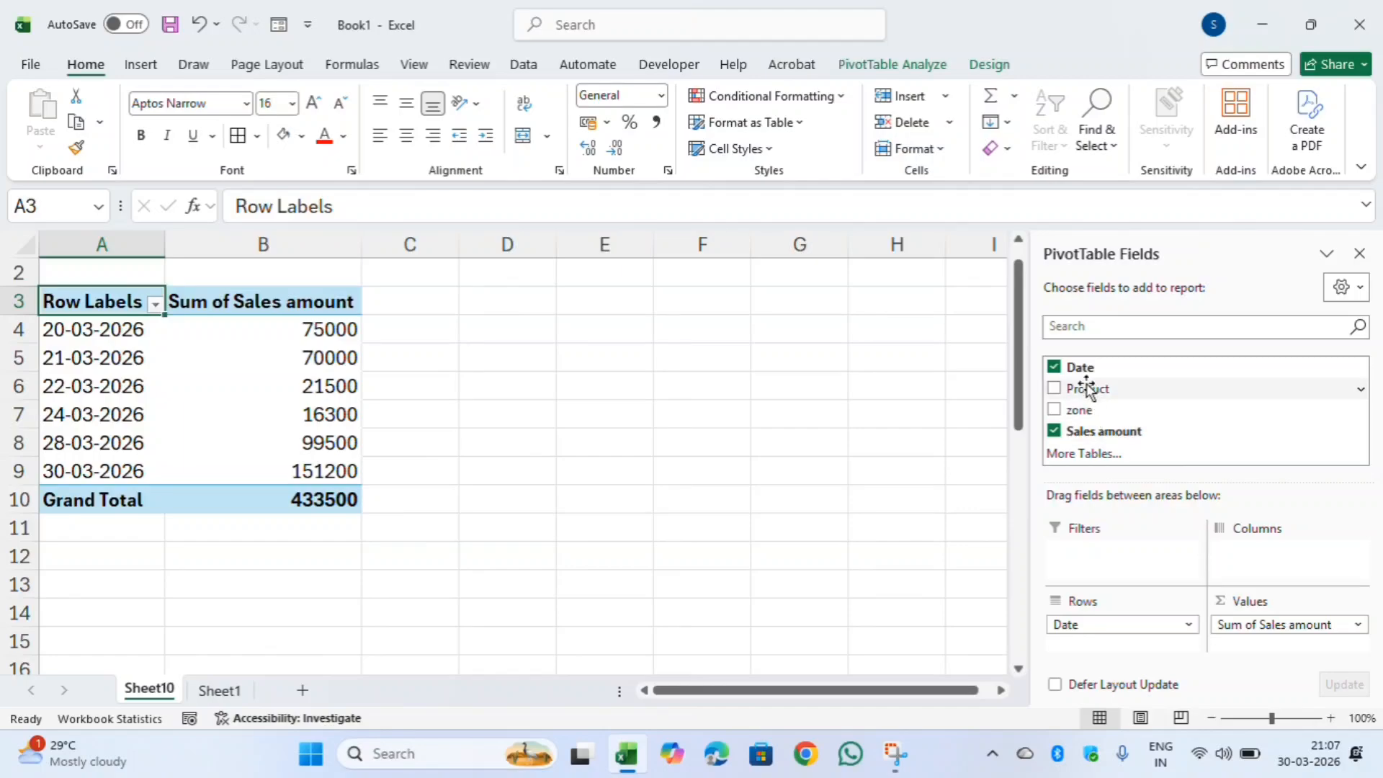
# - Replace Date with Product as the PivotTable's row field
pyautogui.click(1053, 367)
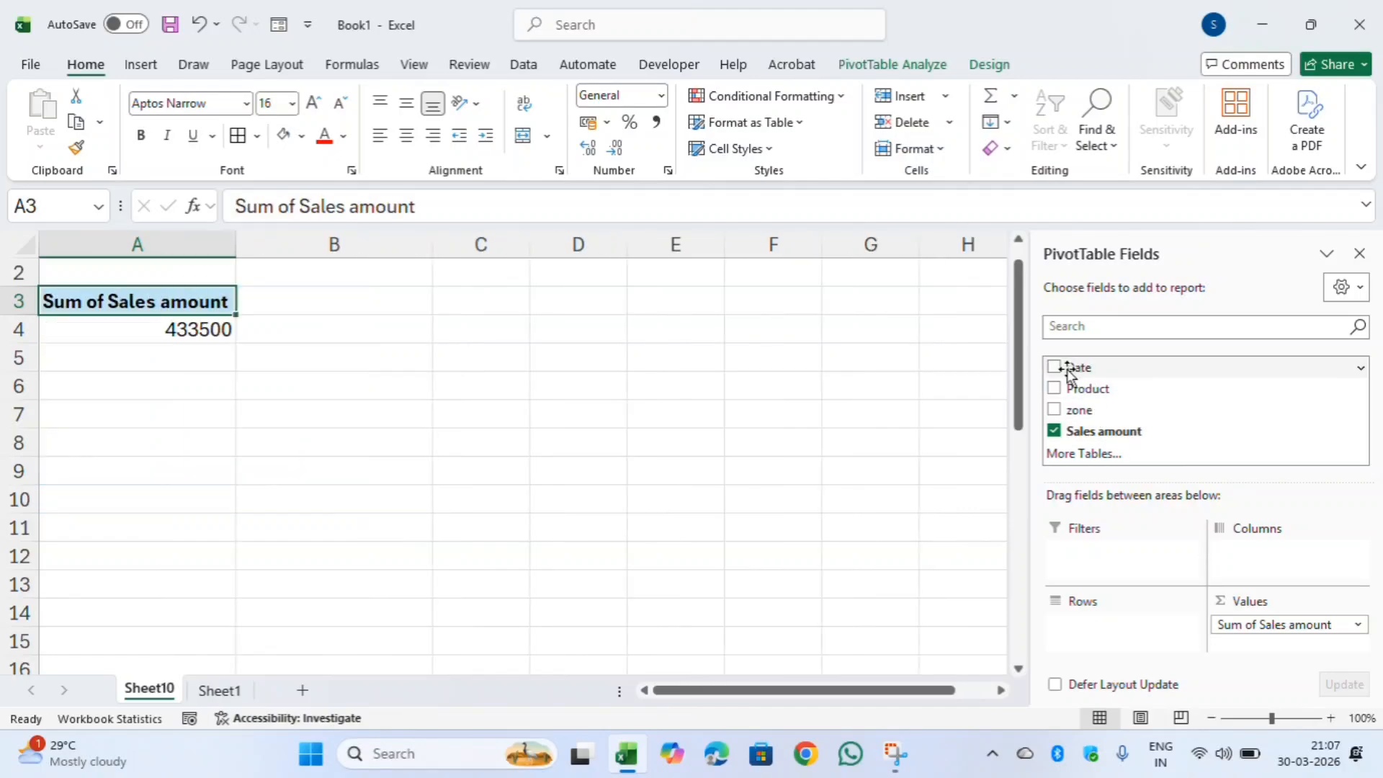
pyautogui.moveTo(1073, 385); pyautogui.dragTo(1081, 630)
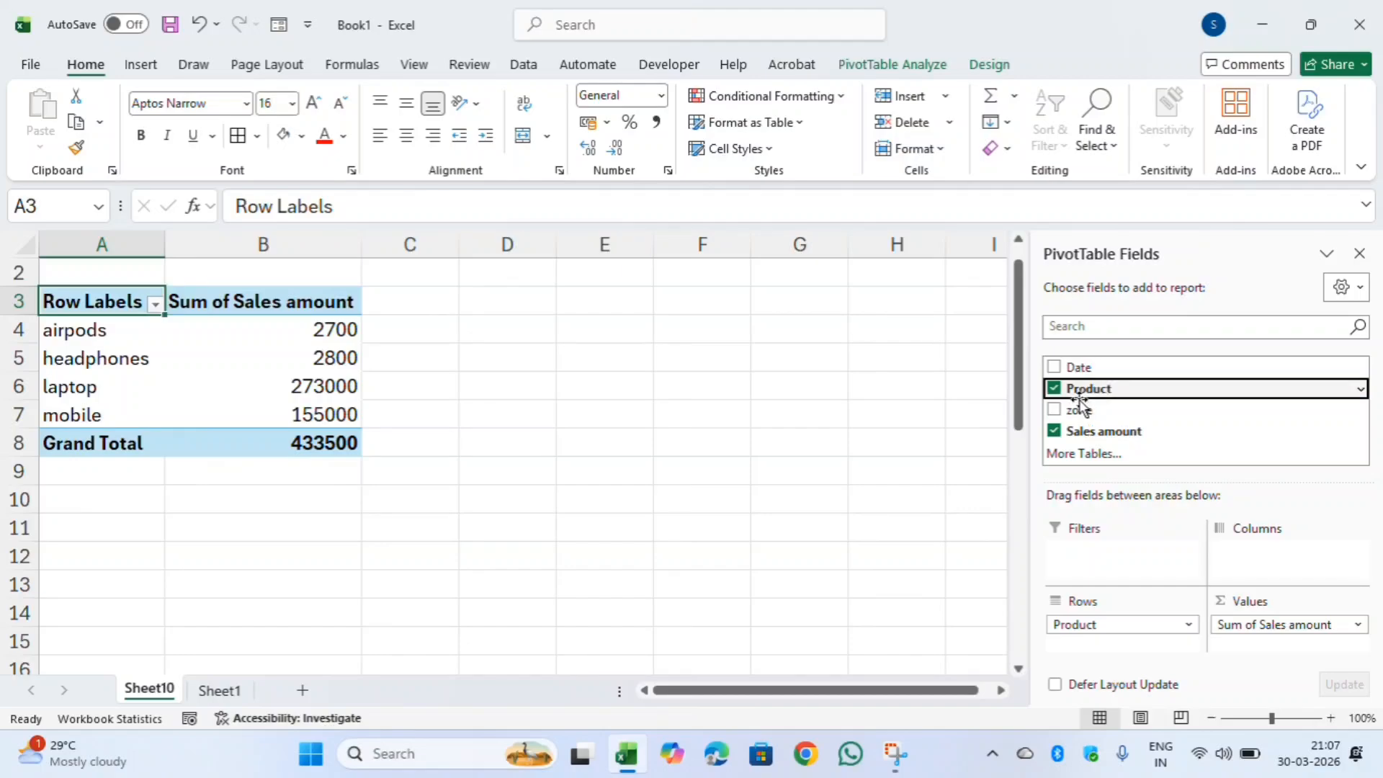
# - Replace Product with zone as the row field and place Product in the PivotTable's columns
pyautogui.click(1054, 389)
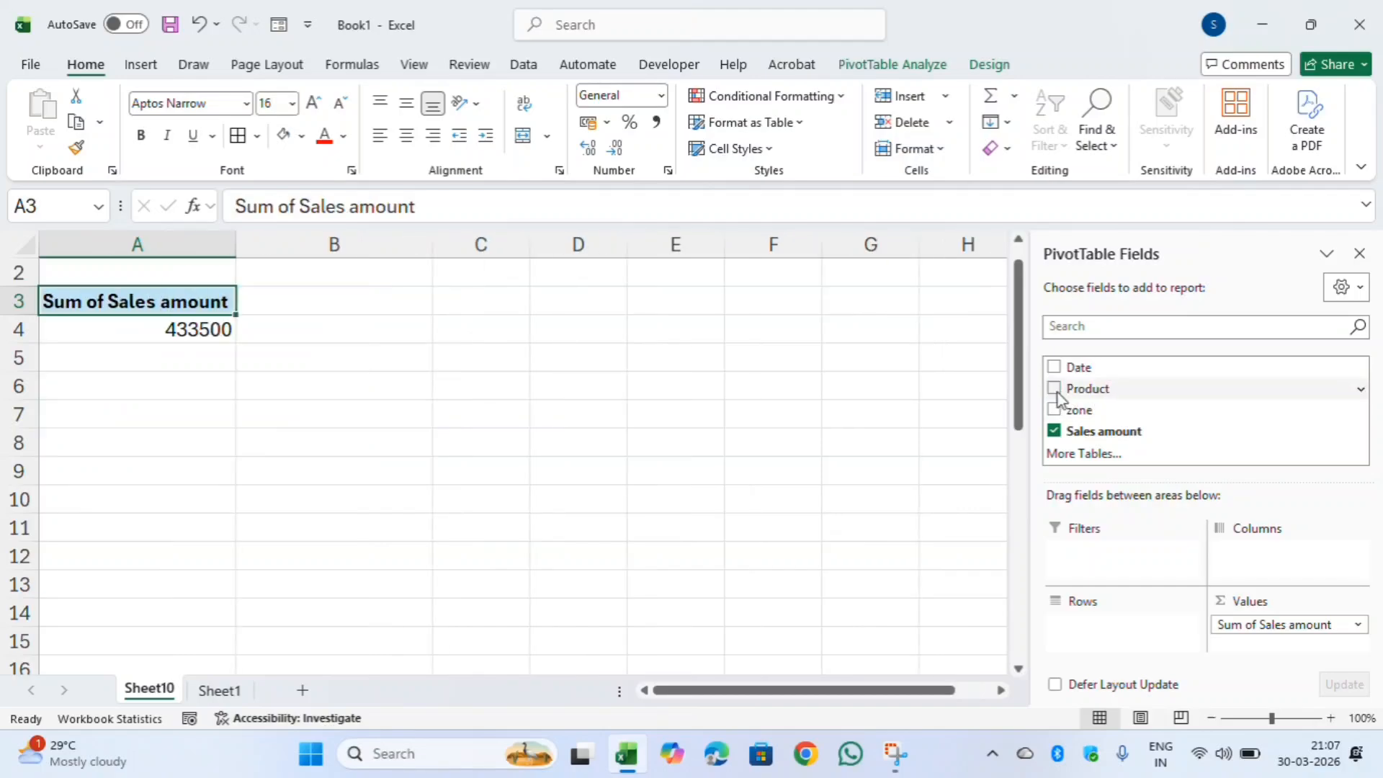
pyautogui.moveTo(1056, 407); pyautogui.dragTo(1081, 631)
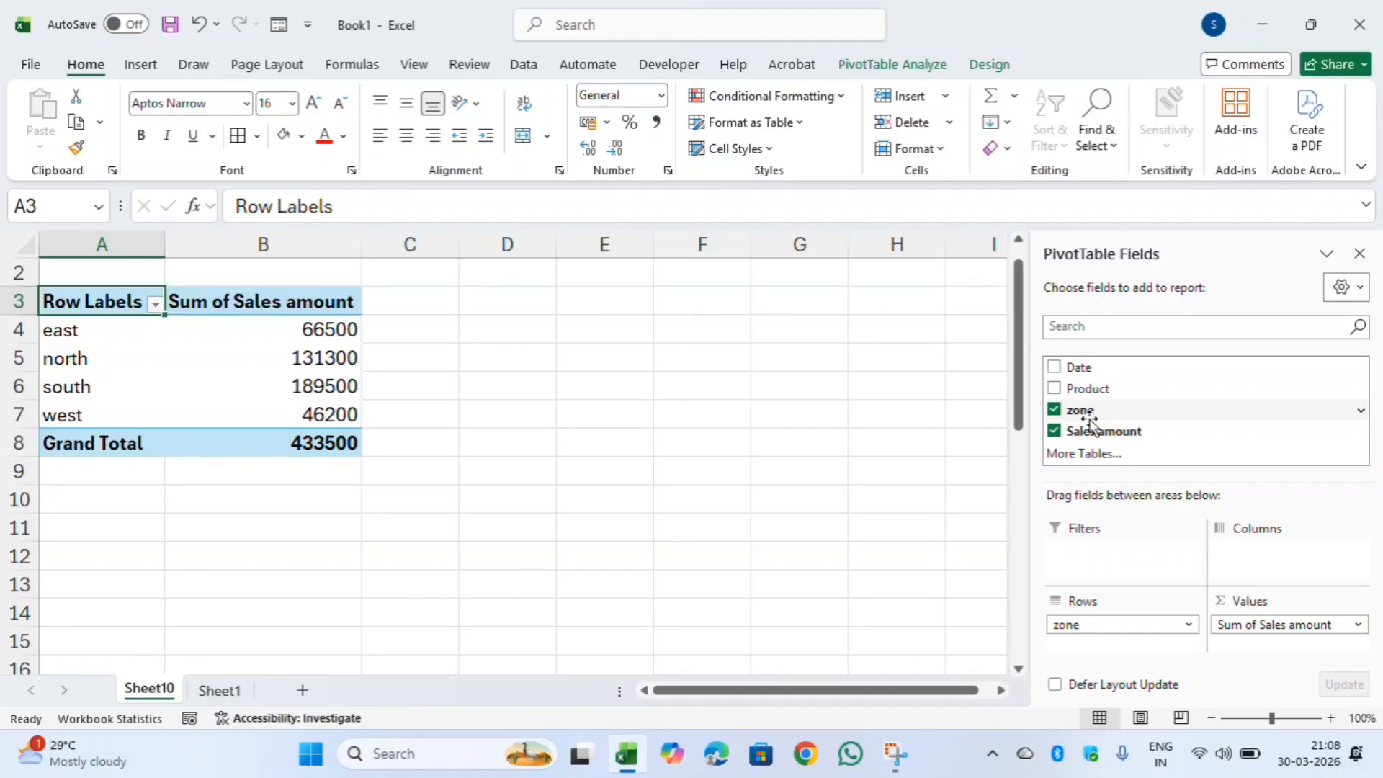
pyautogui.moveTo(1088, 422); pyautogui.dragTo(1261, 554)
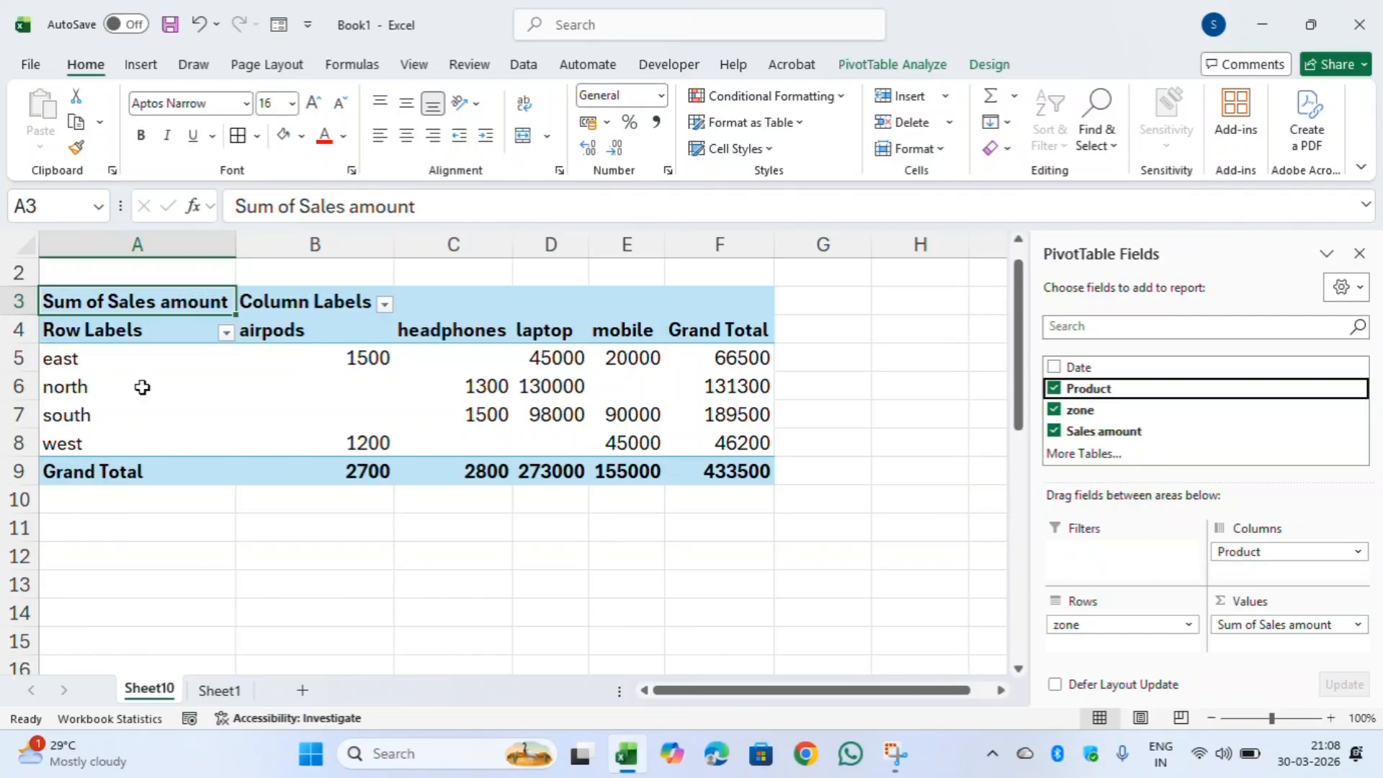
# - Center-align all cells of the PivotTable in A3:F9
pyautogui.click(48, 301)
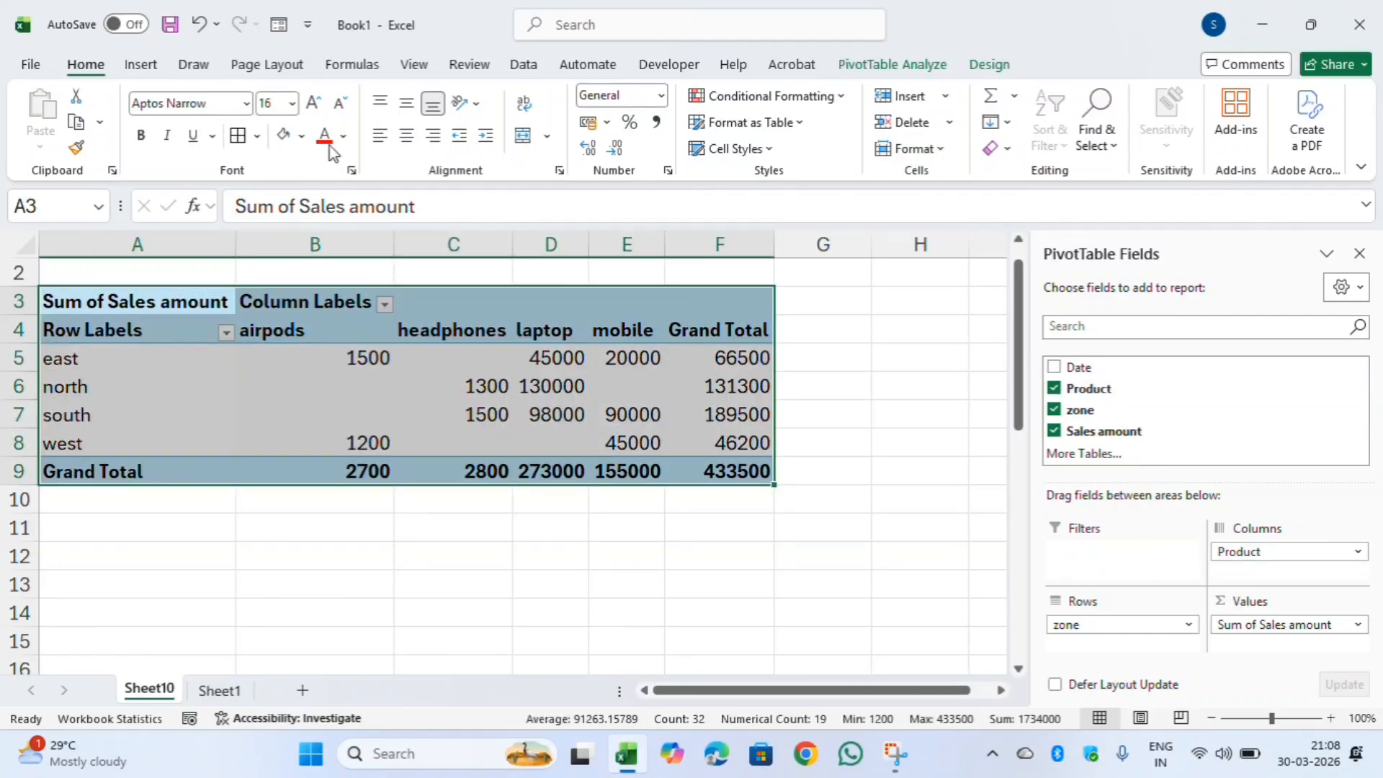
pyautogui.click(408, 136)
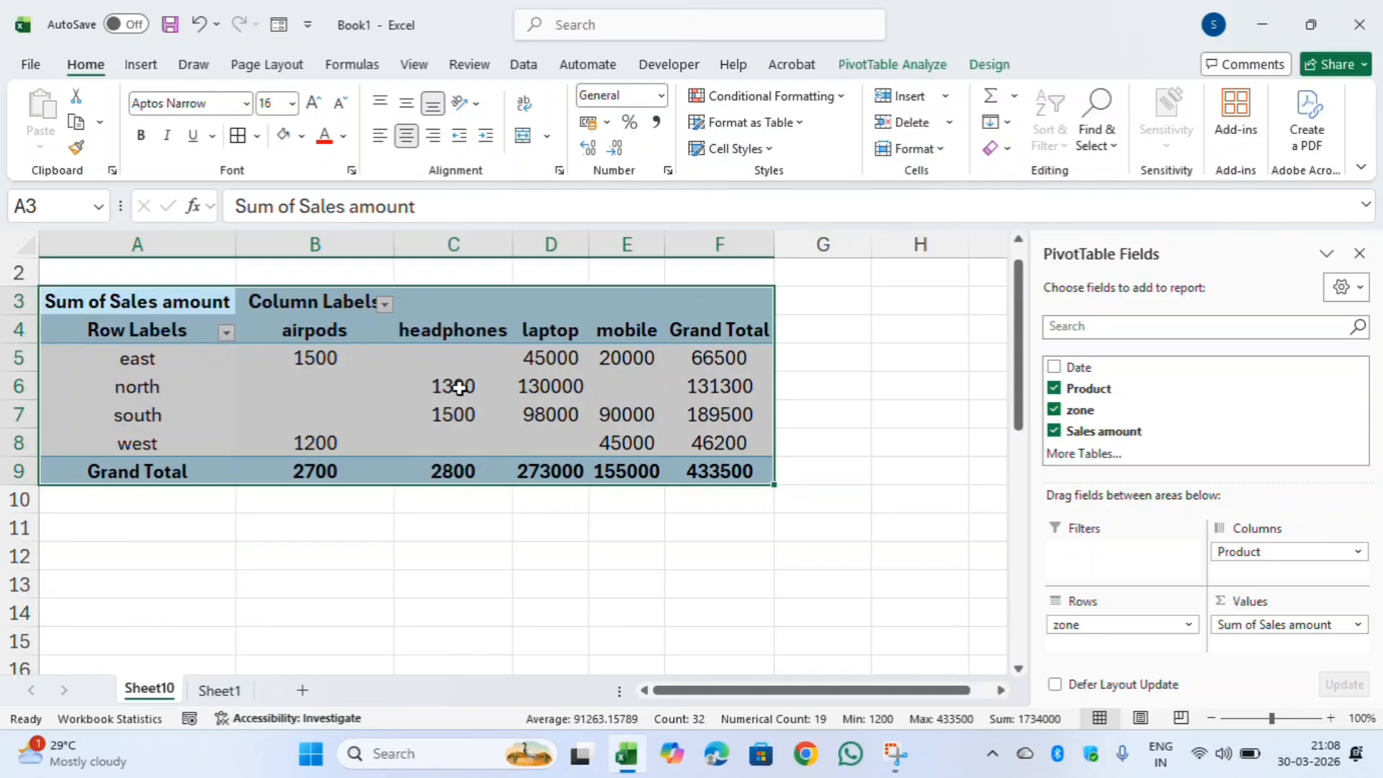
pyautogui.click(454, 525)
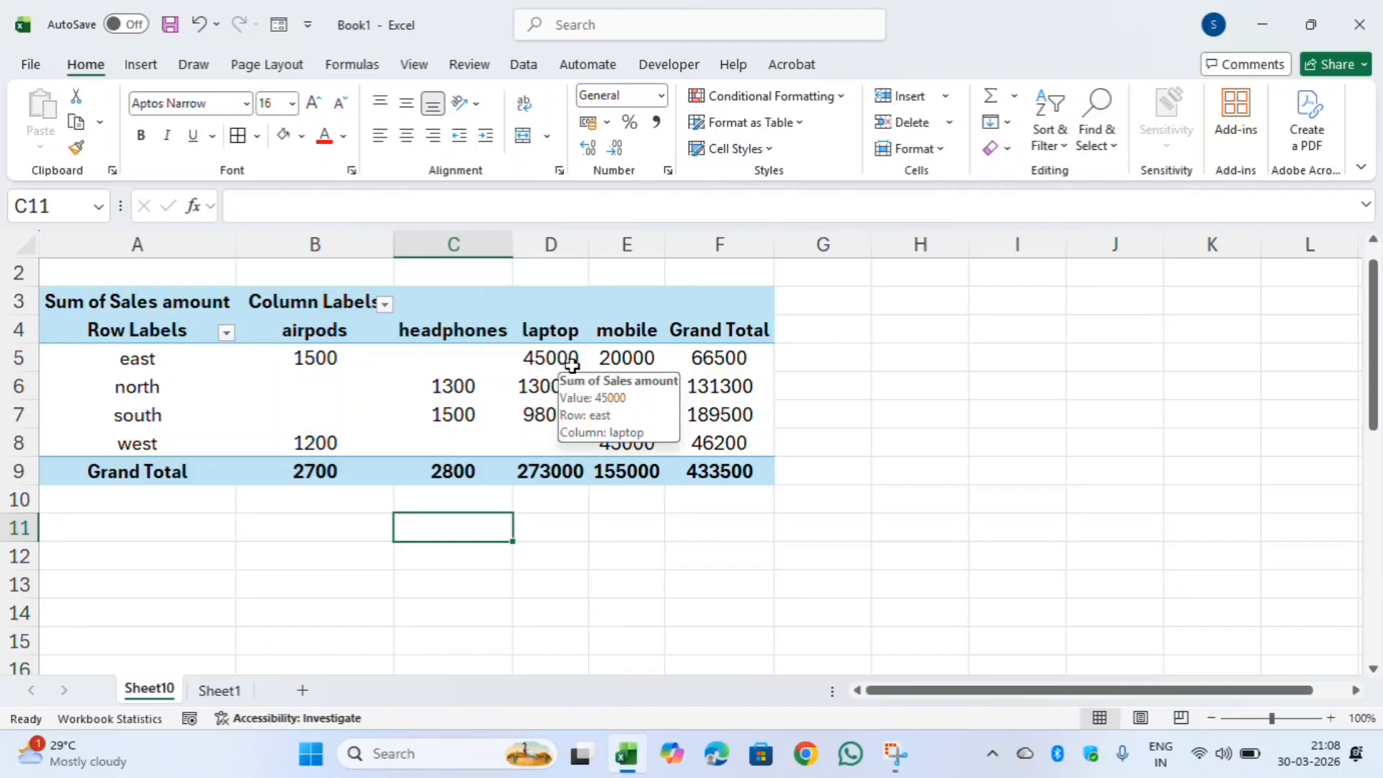
# - Examine the sales by zone and product, and how selecting cells inside or outside the PivotTable shows or hides the field list
pyautogui.moveTo(633, 360)
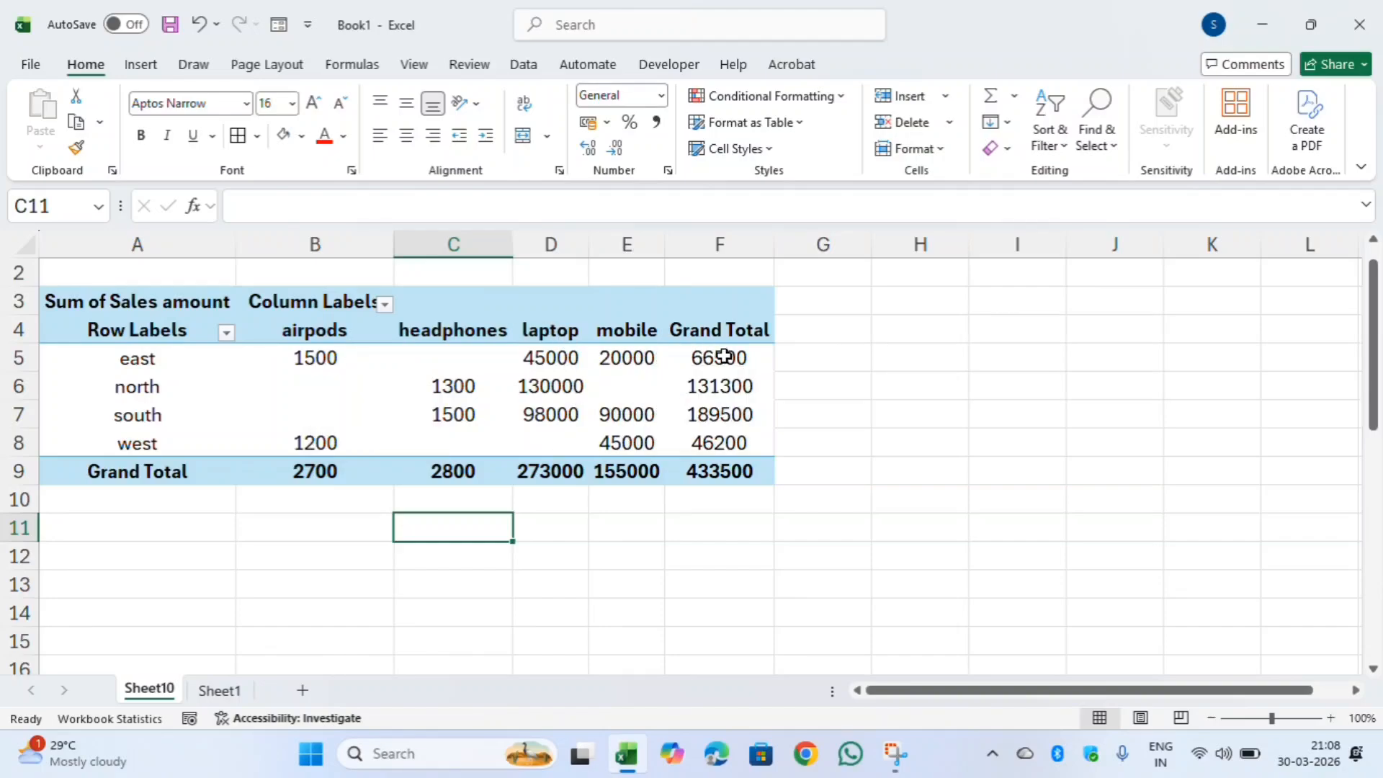
pyautogui.moveTo(732, 362)
pyautogui.click(140, 389)
pyautogui.click(920, 414)
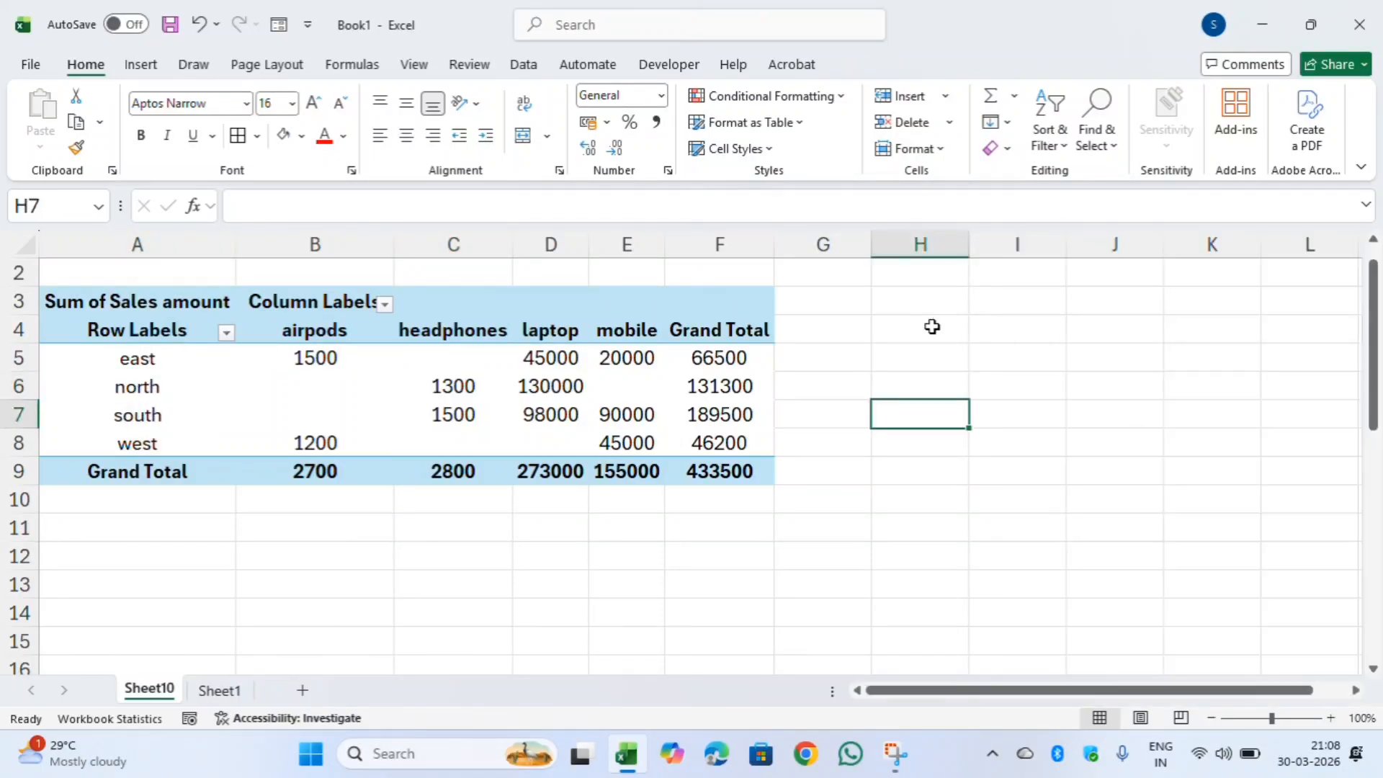
pyautogui.click(937, 335)
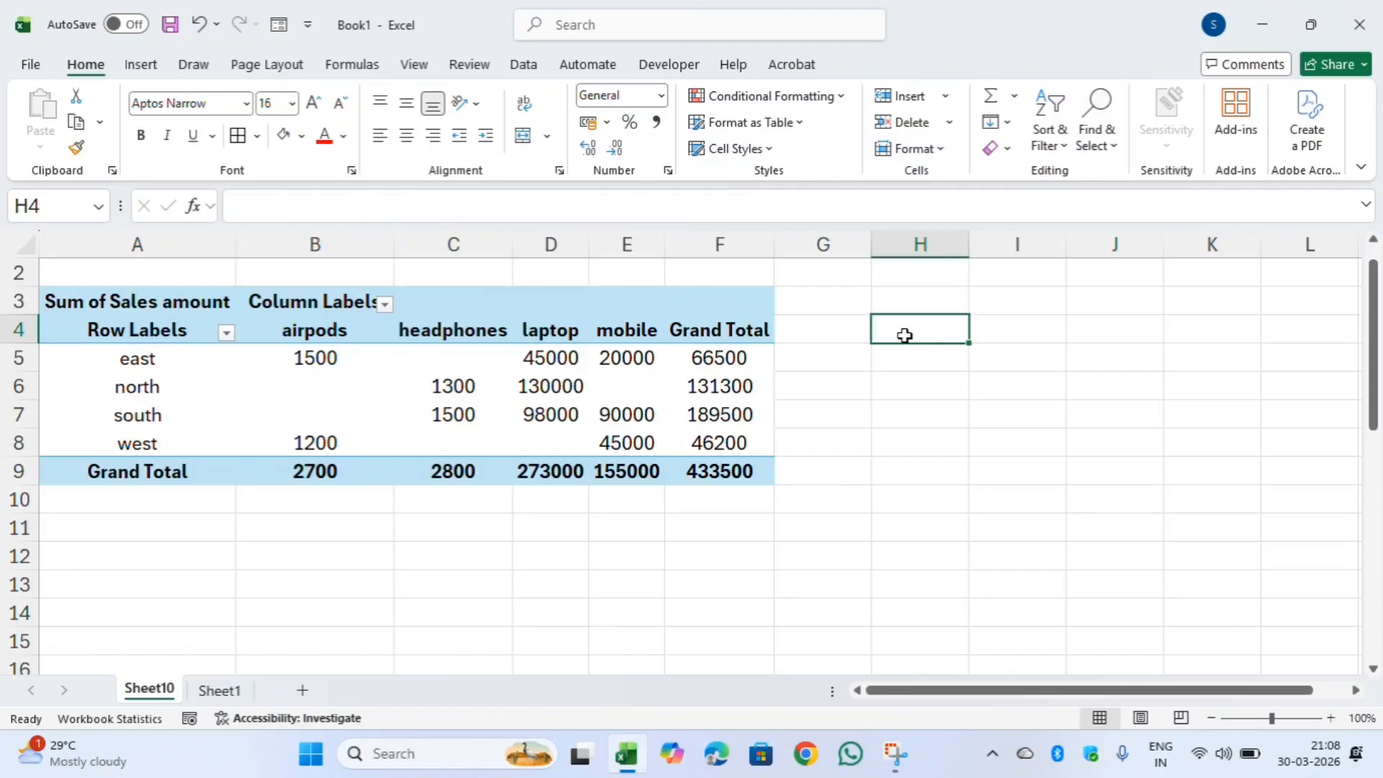
pyautogui.click(168, 333)
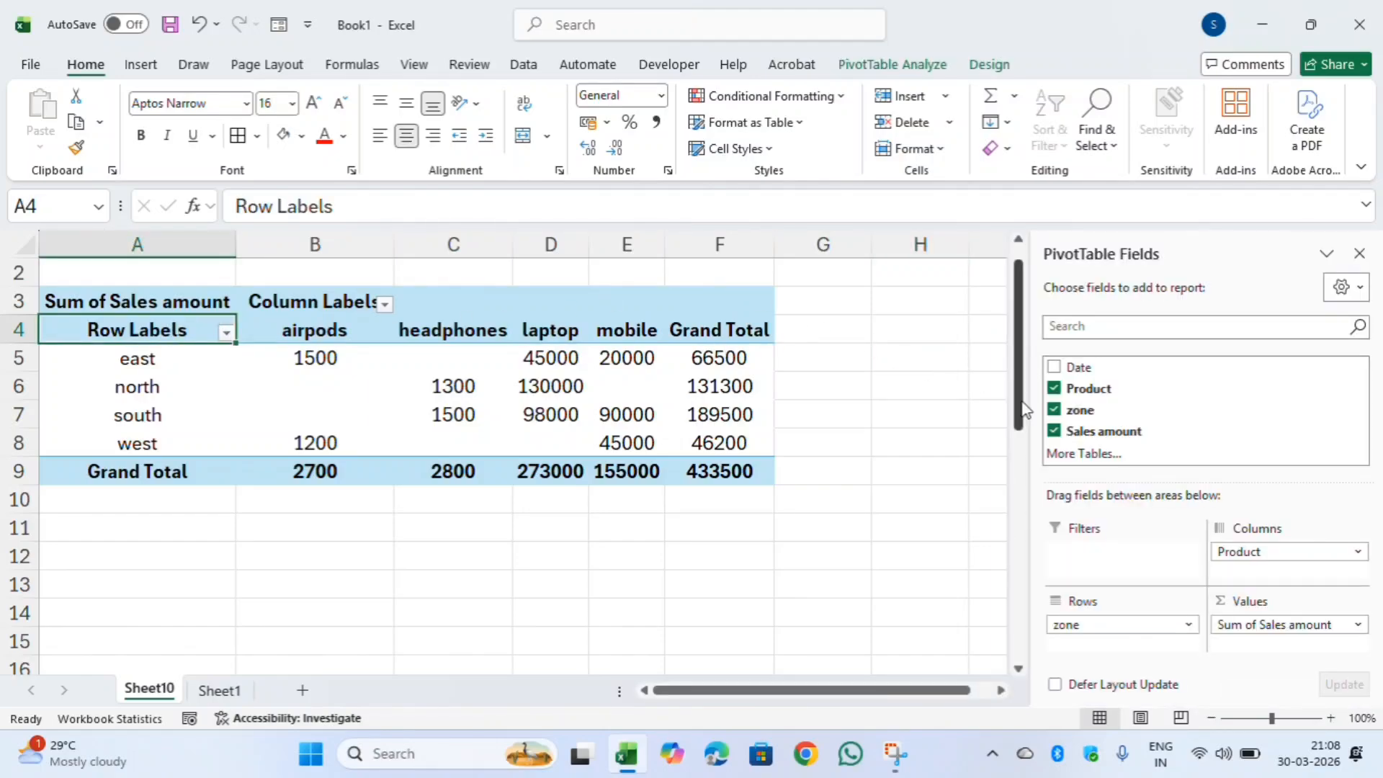
pyautogui.click(866, 351)
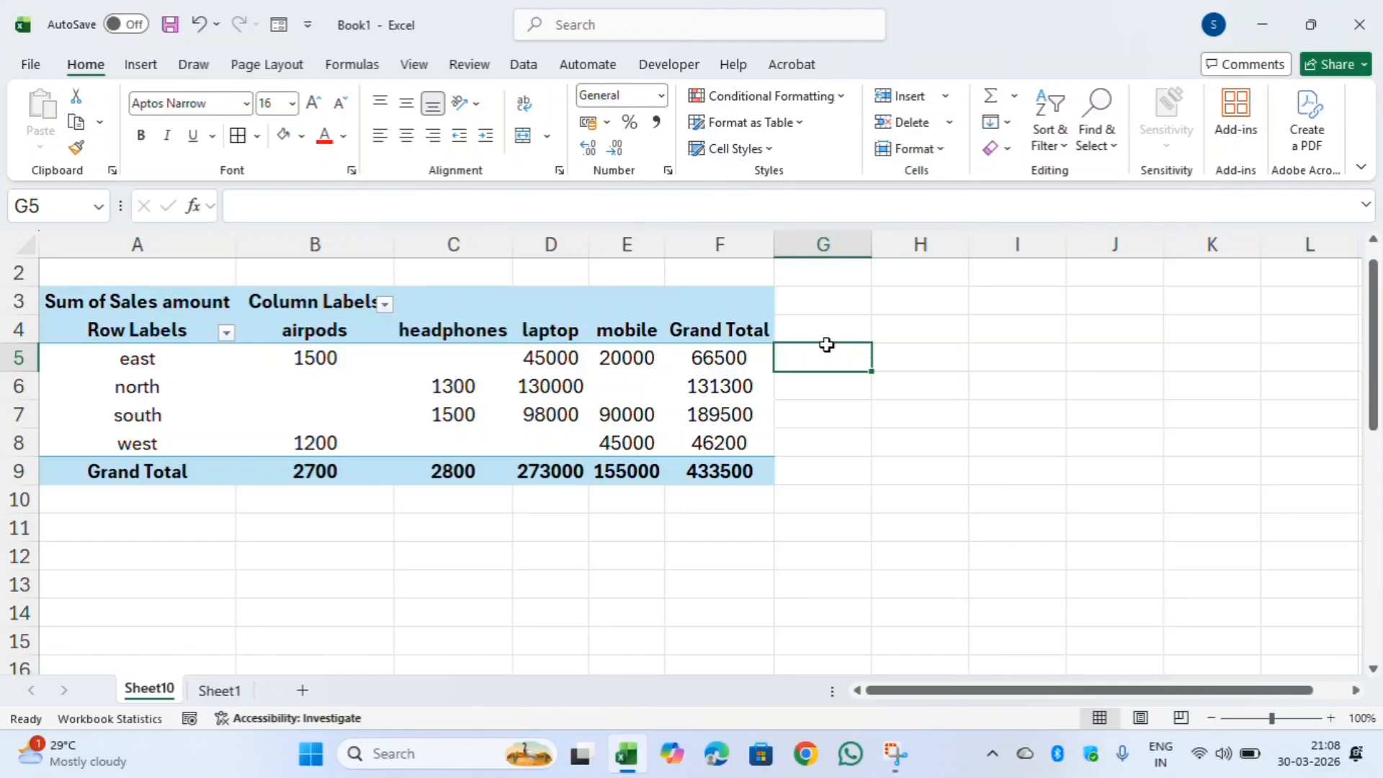
# - Replace zone with Date as the PivotTable's row field, keeping Product in the columns
pyautogui.click(344, 334)
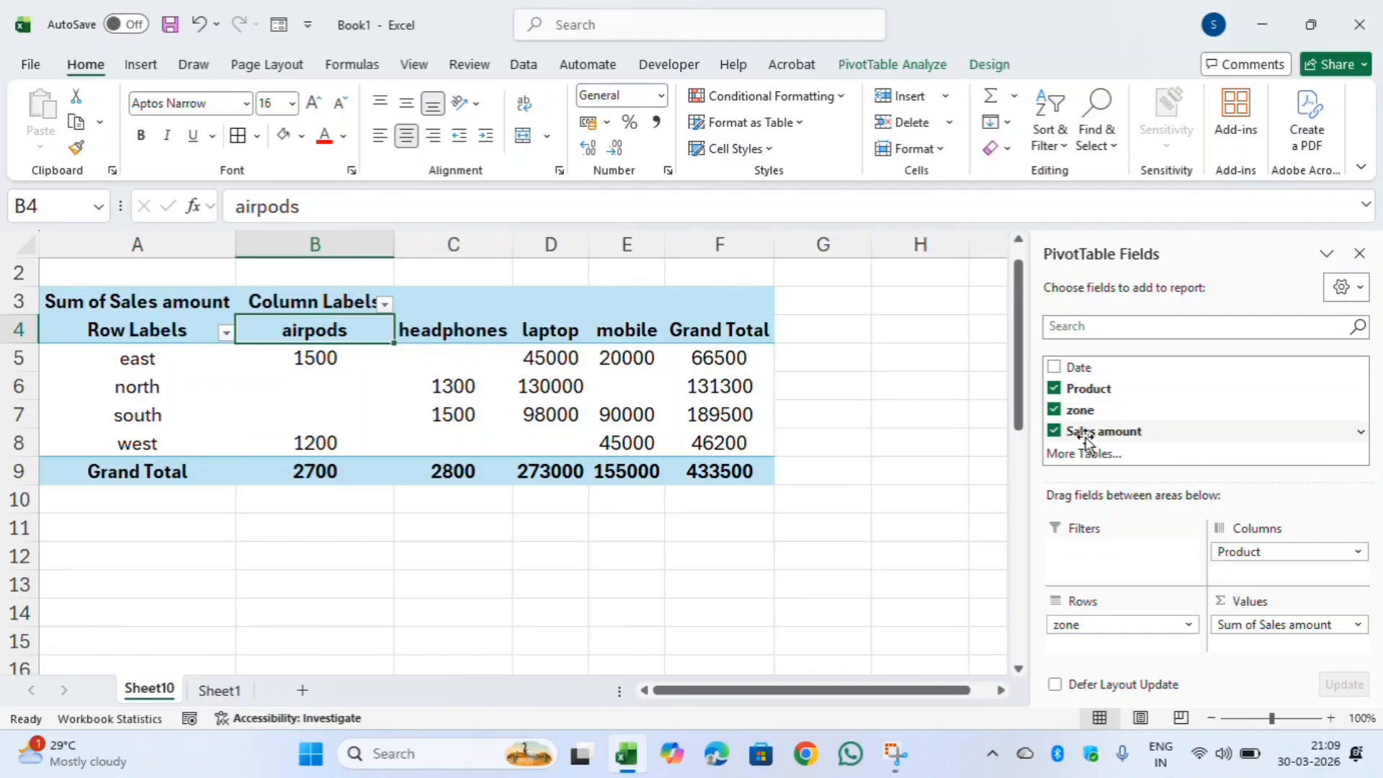
pyautogui.click(1054, 410)
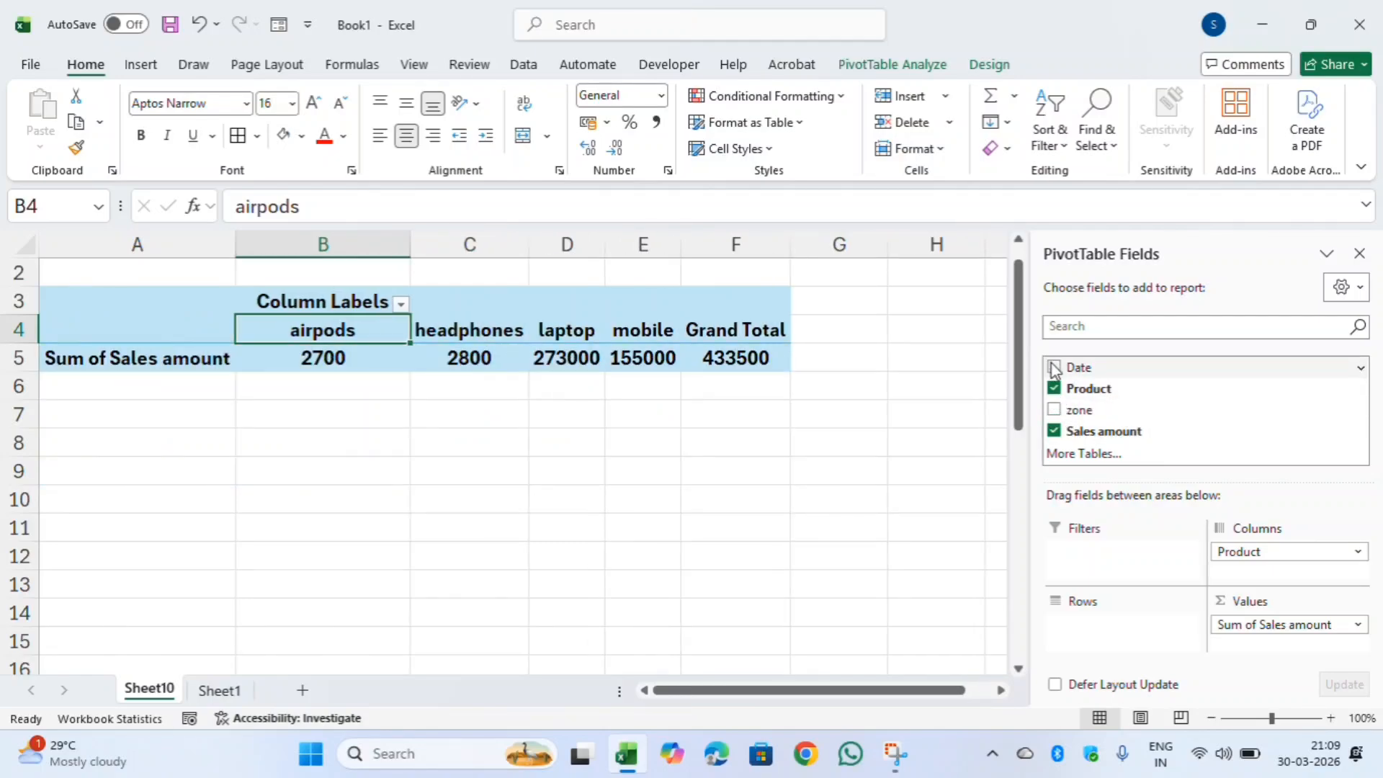
pyautogui.click(1055, 368)
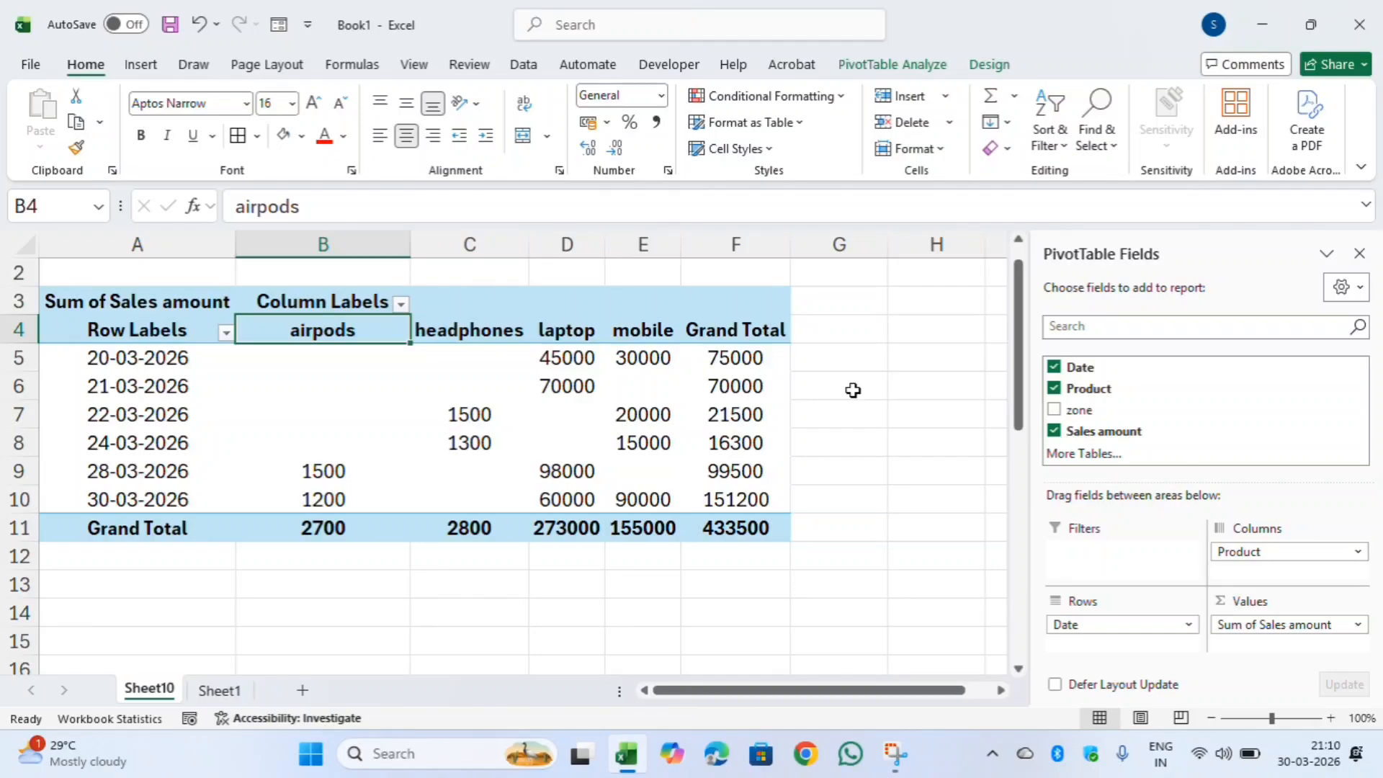
pyautogui.click(902, 362)
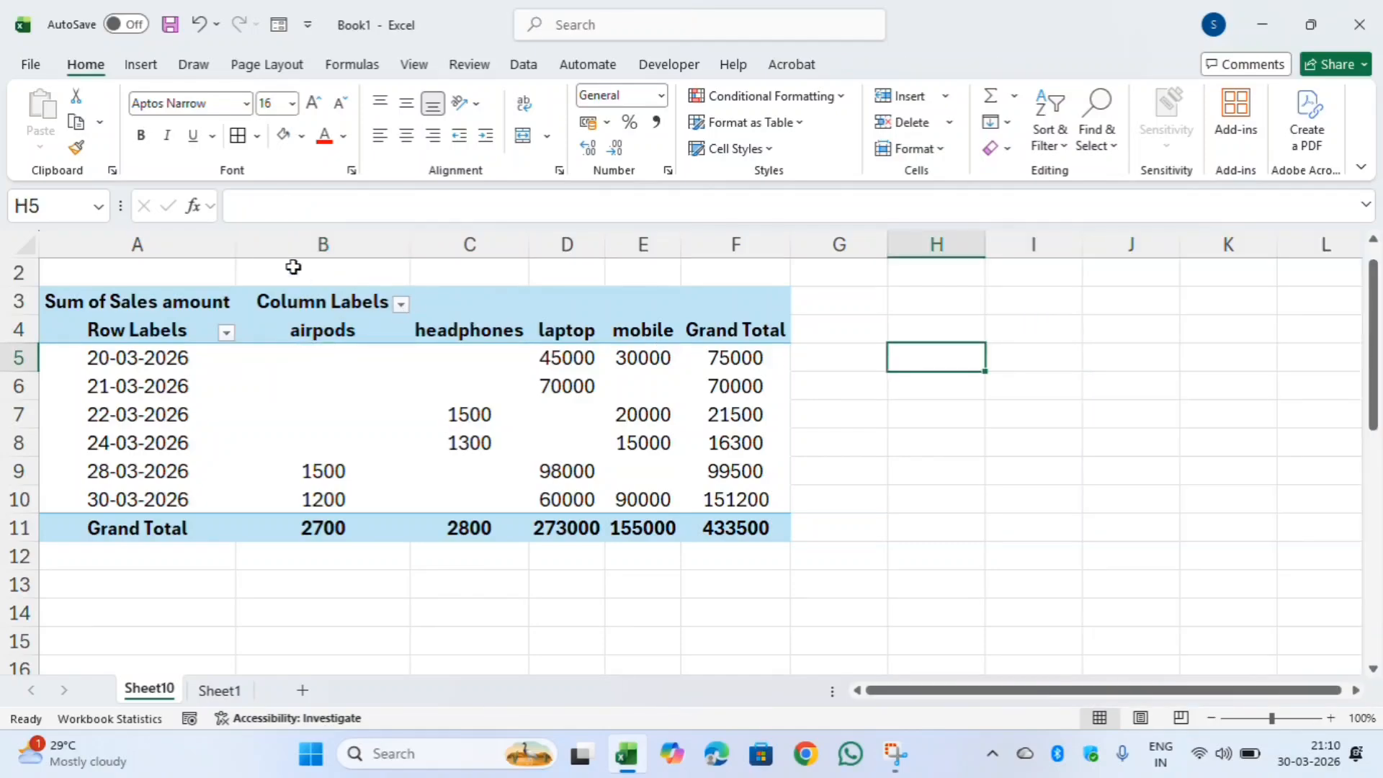
pyautogui.click(144, 65)
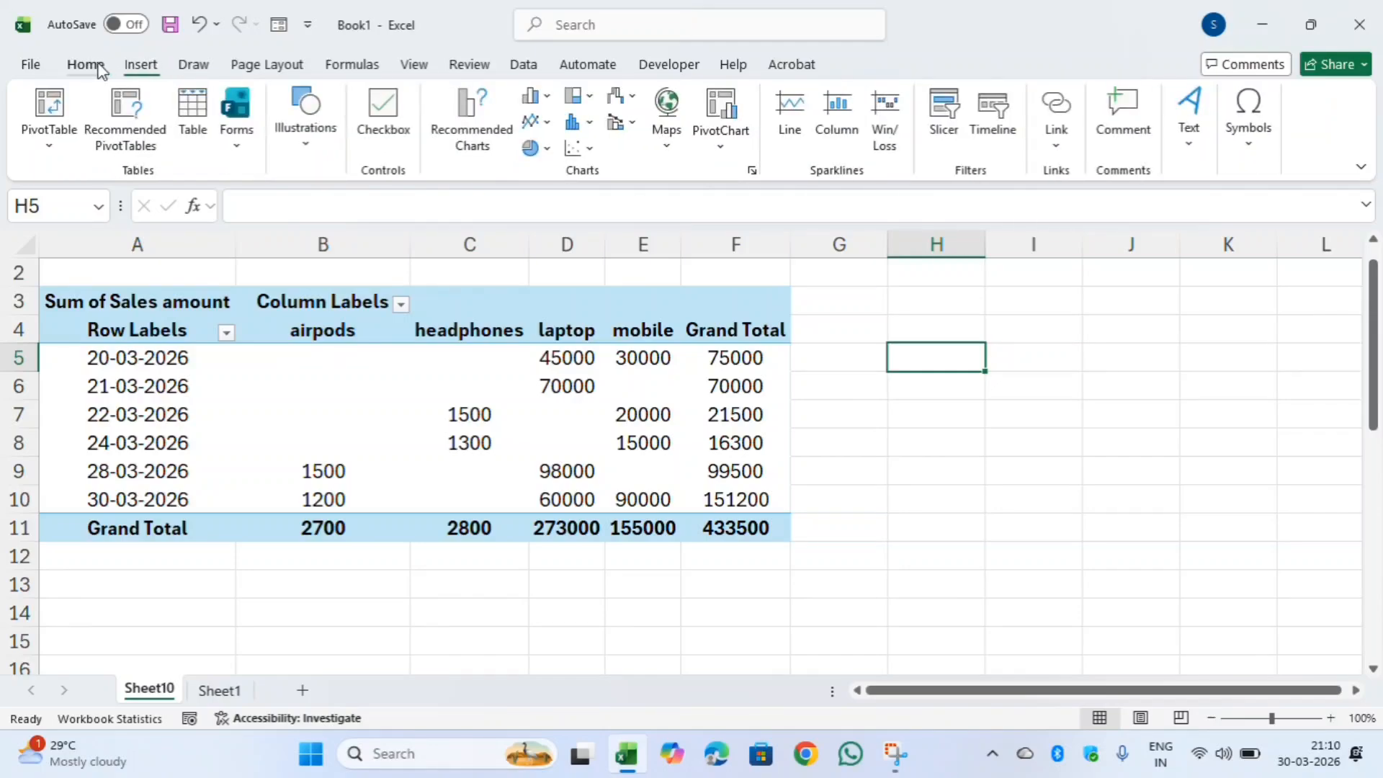
pyautogui.click(99, 68)
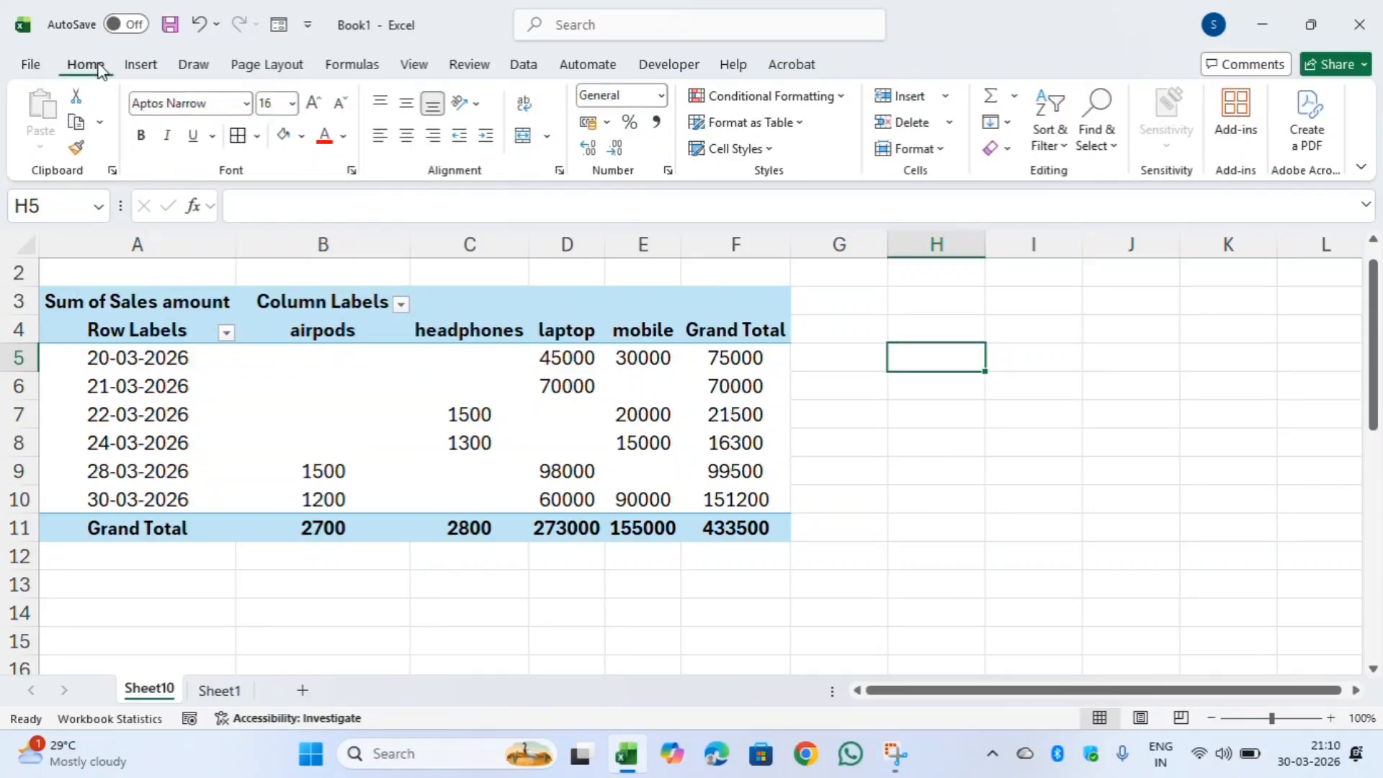
pyautogui.click(153, 64)
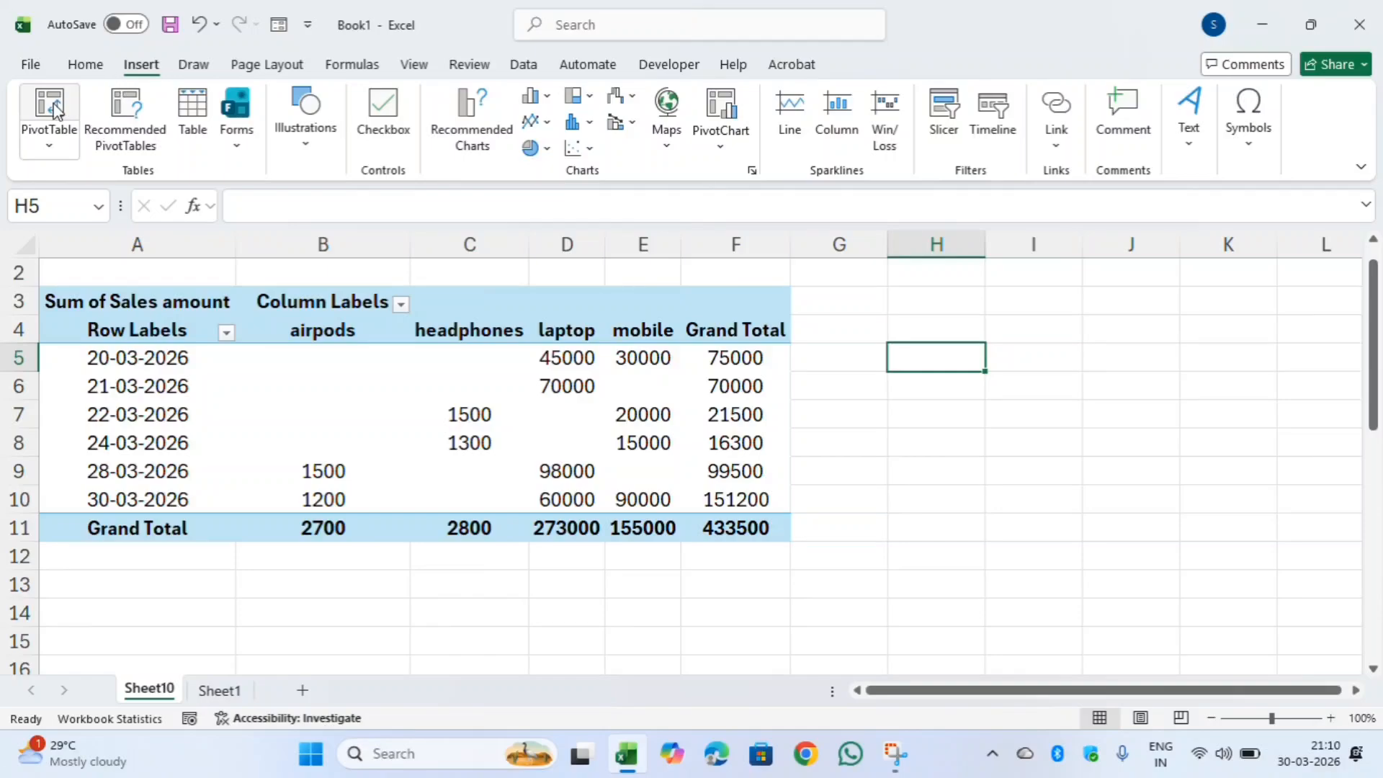
pyautogui.click(85, 67)
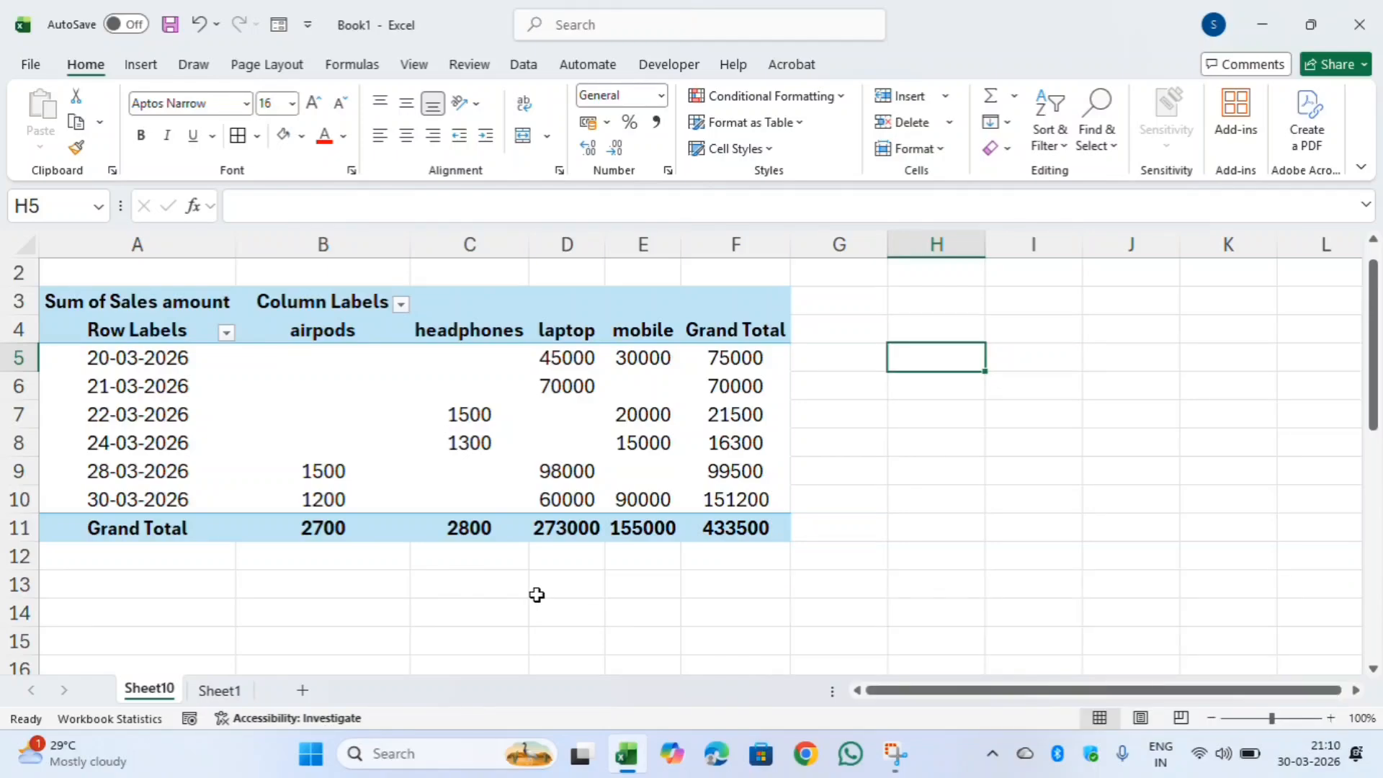
# - Review the source range and placement options for creating a PivotTable from the Sheet1 sales table, then dismiss them without creating one
pyautogui.click(224, 696)
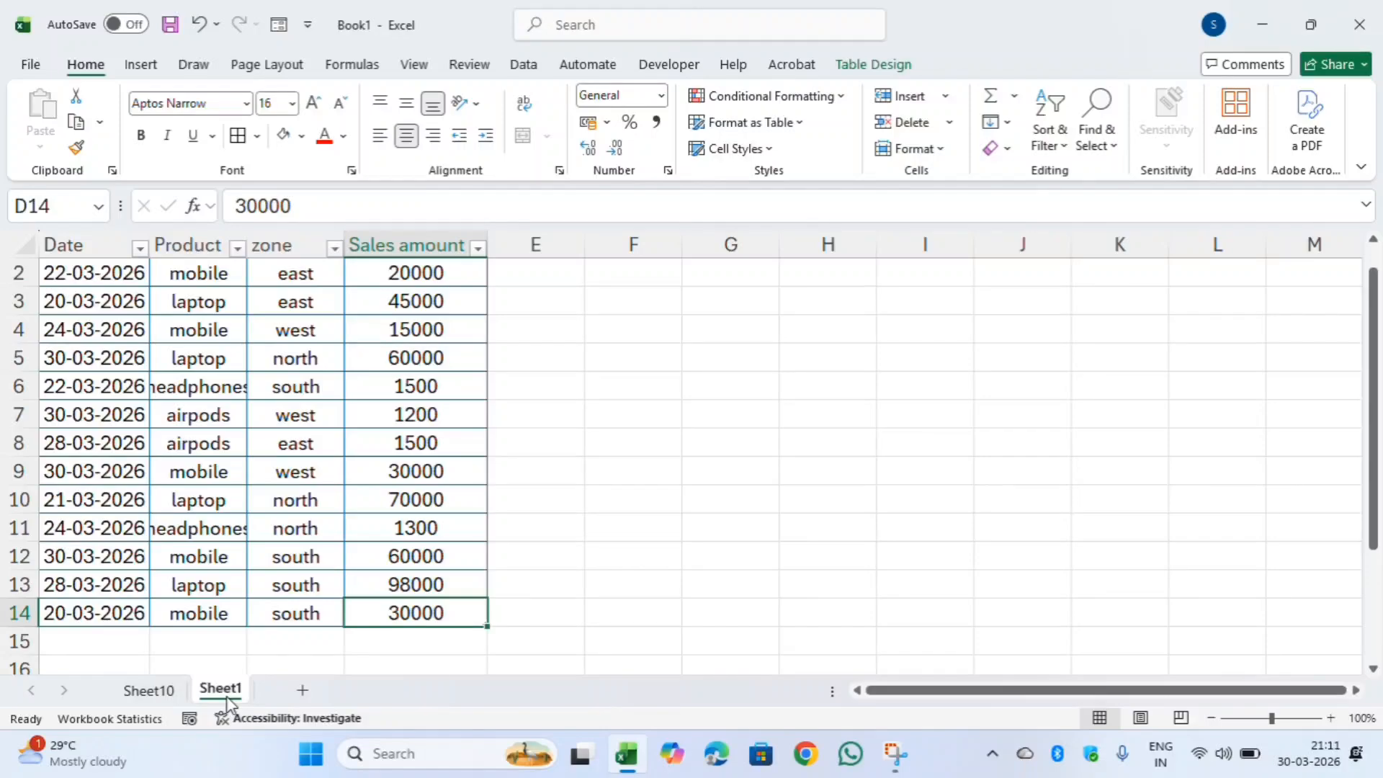
pyautogui.press('alt')
pyautogui.press('n')
pyautogui.press('v')
pyautogui.press('t')
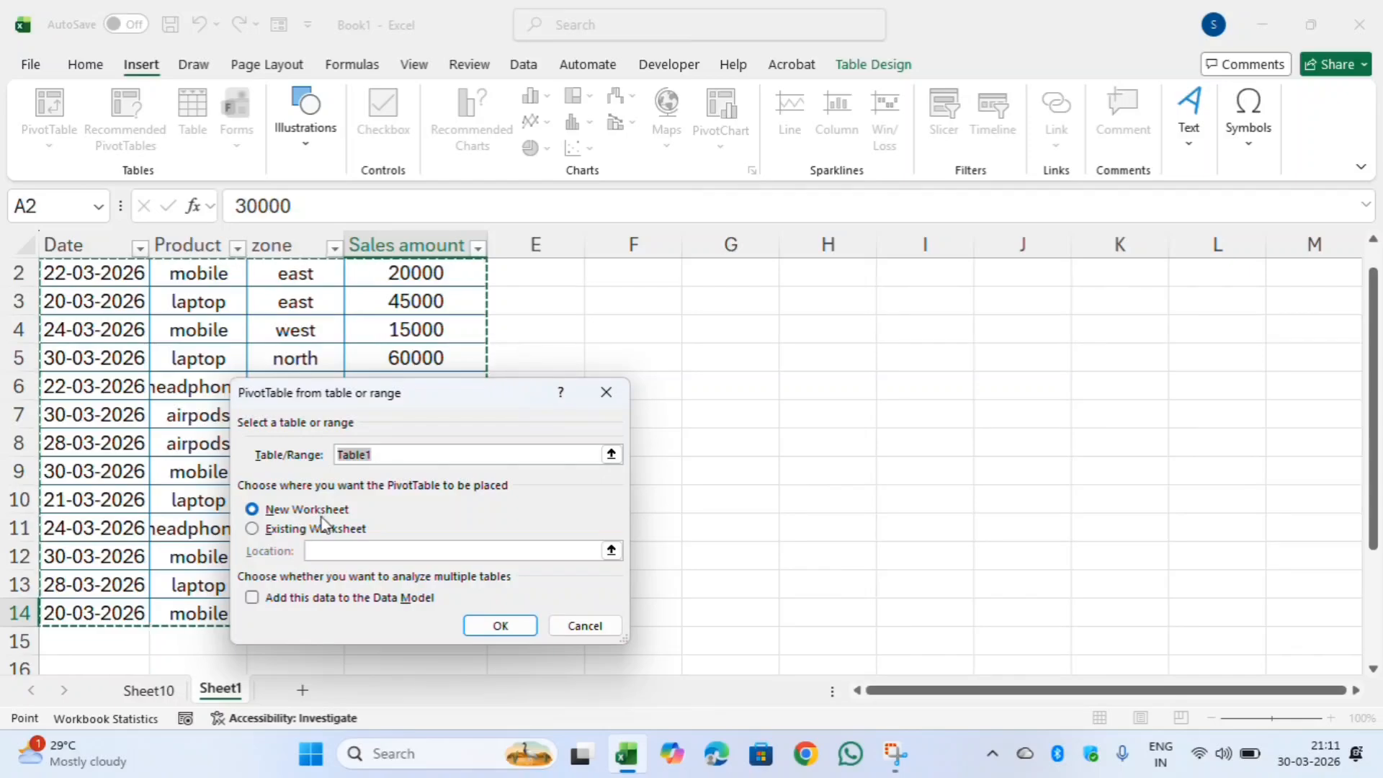
pyautogui.click(600, 395)
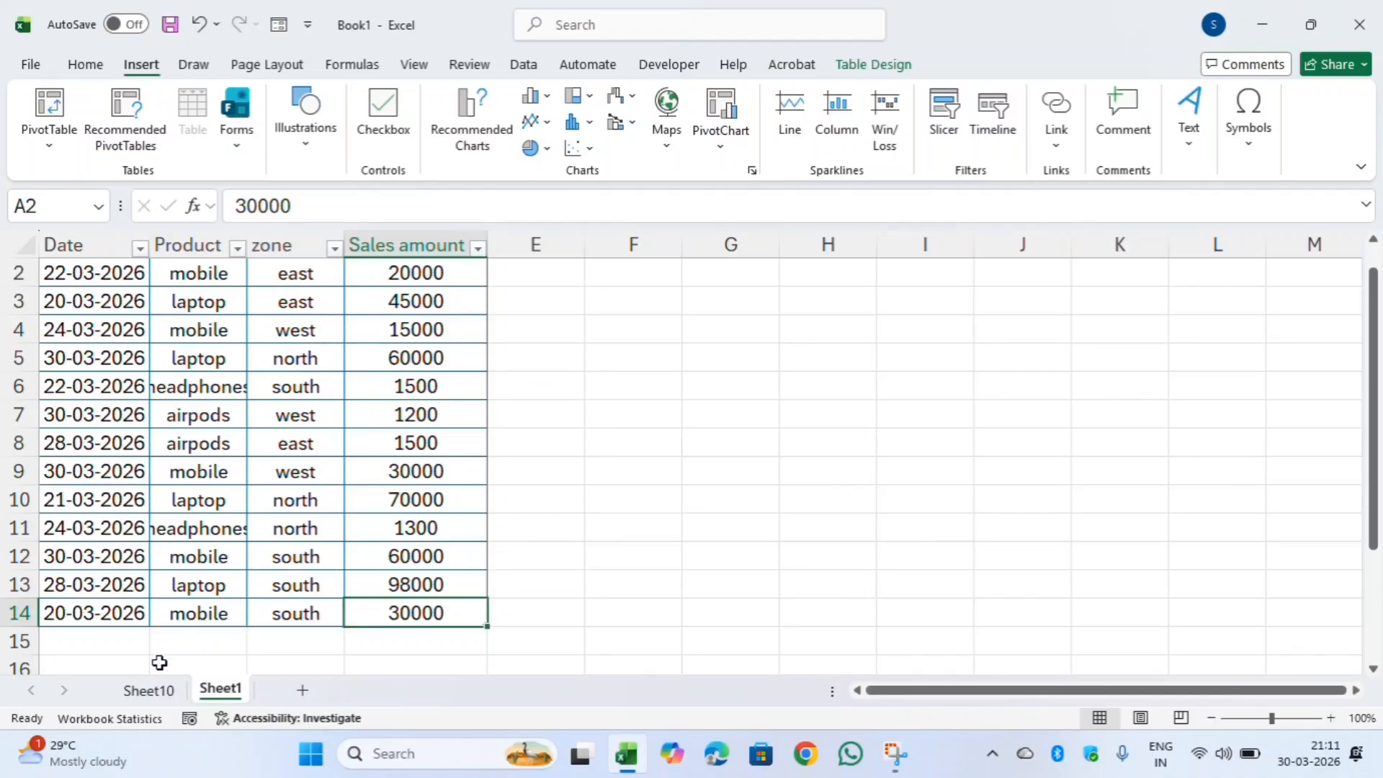
# - Return to the PivotTable on Sheet10, view its field layout, and select an empty cell outside it
pyautogui.click(150, 689)
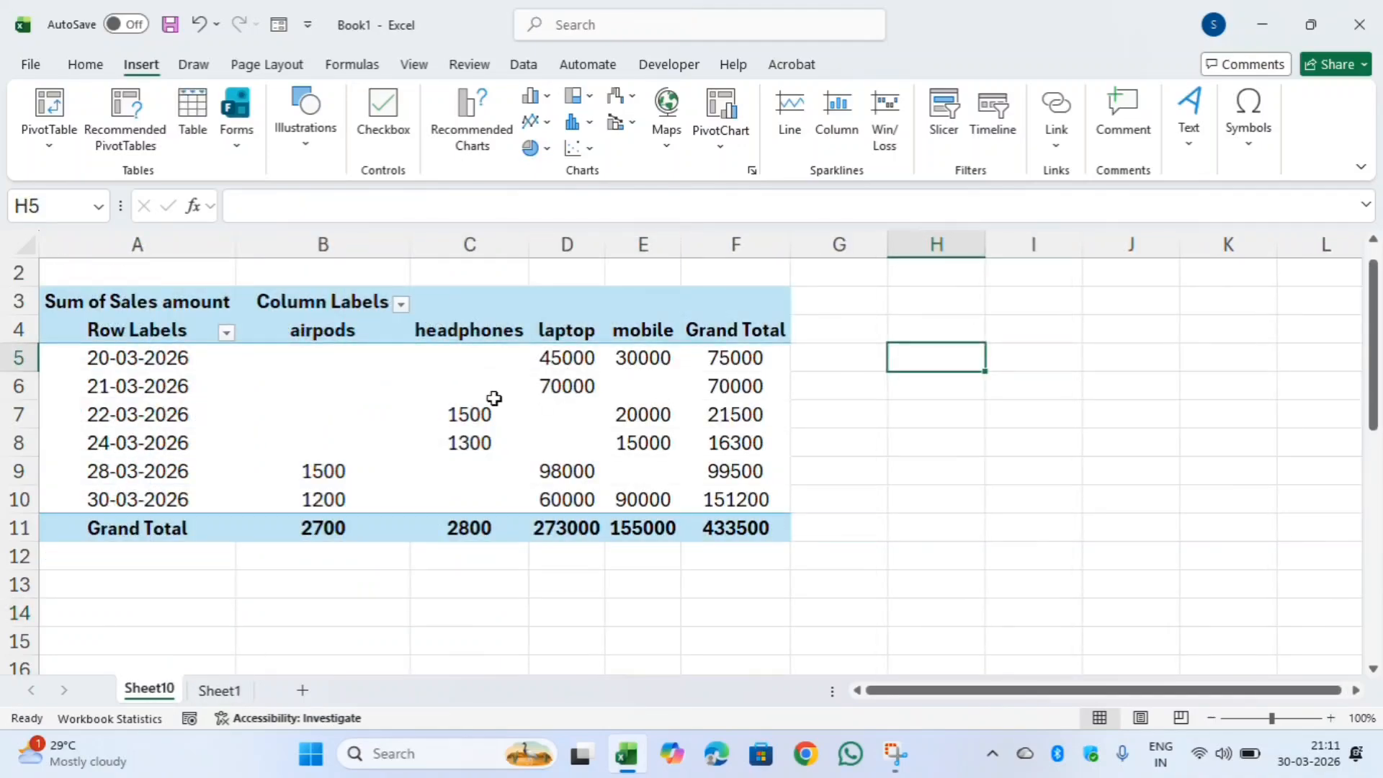
pyautogui.click(318, 335)
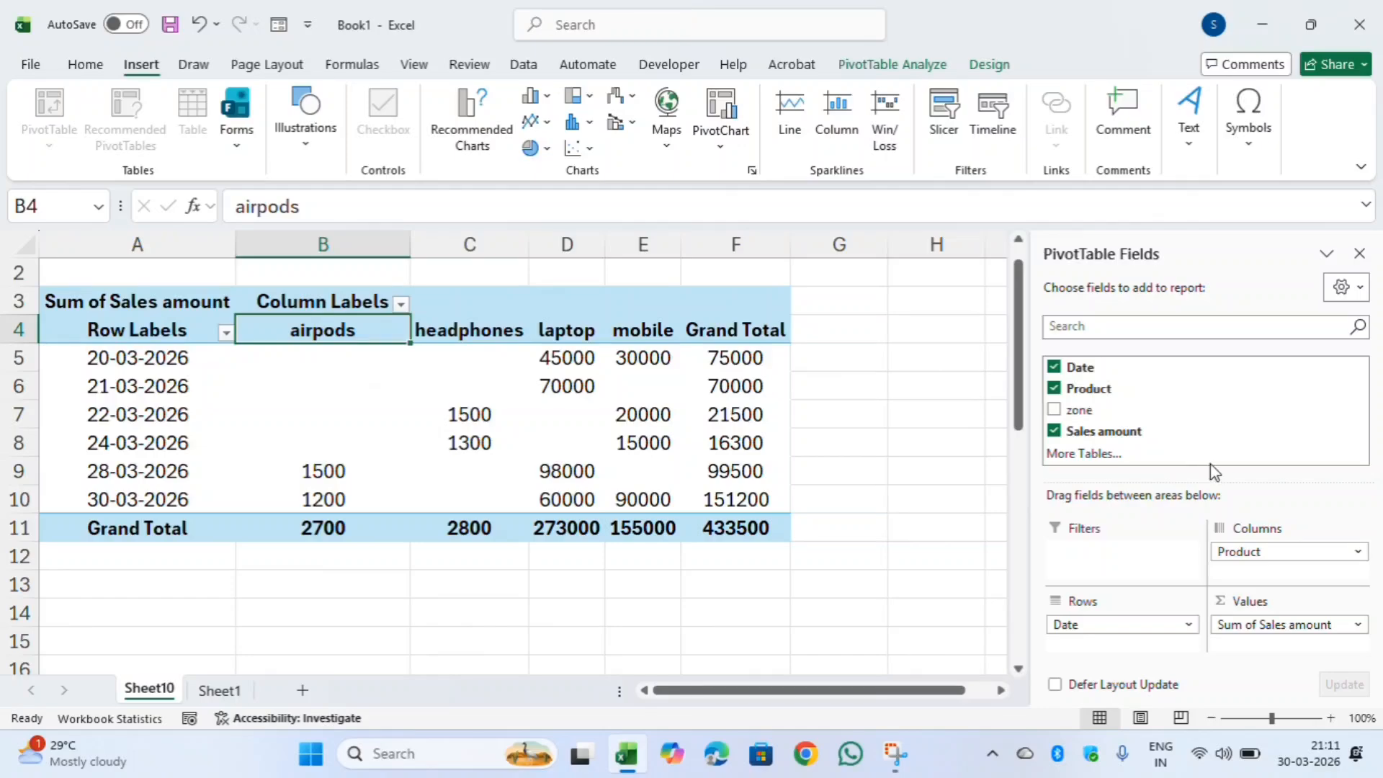
pyautogui.click(961, 407)
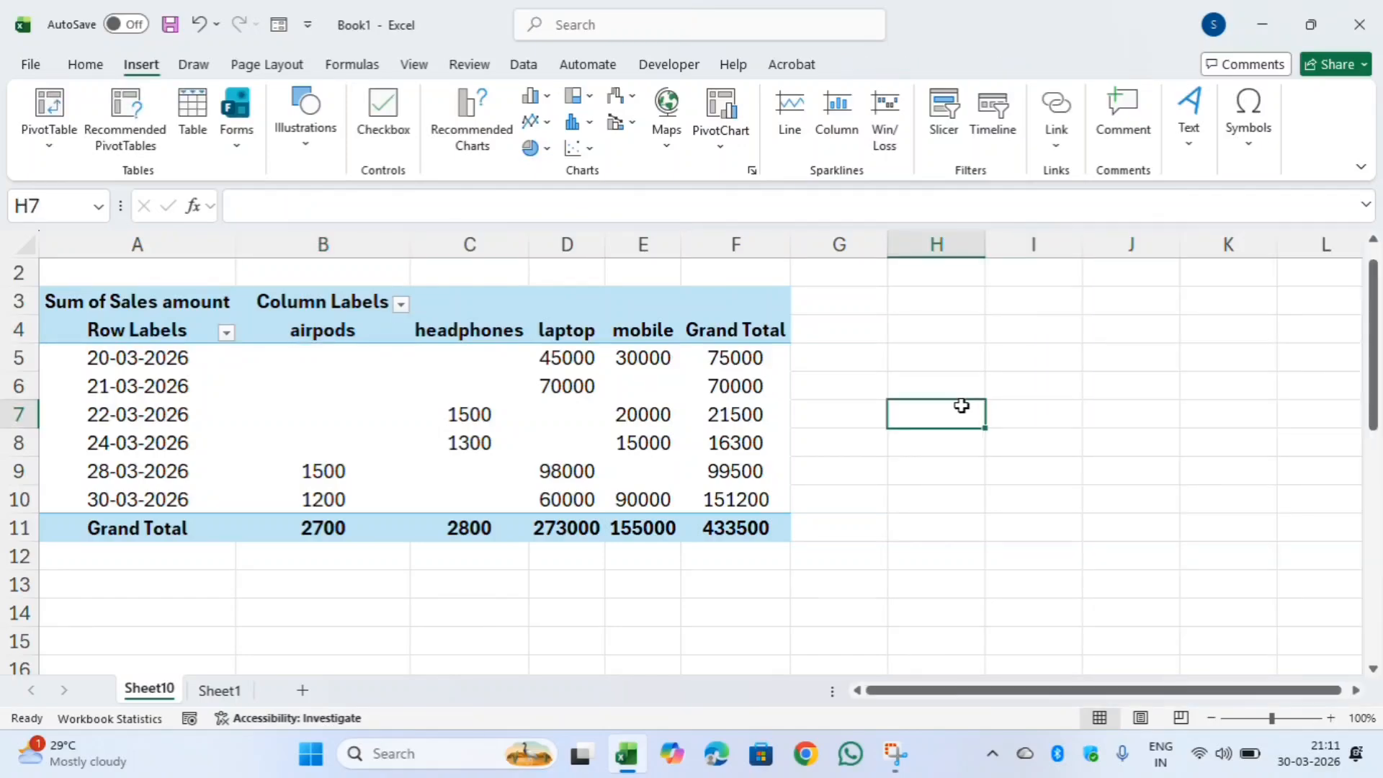